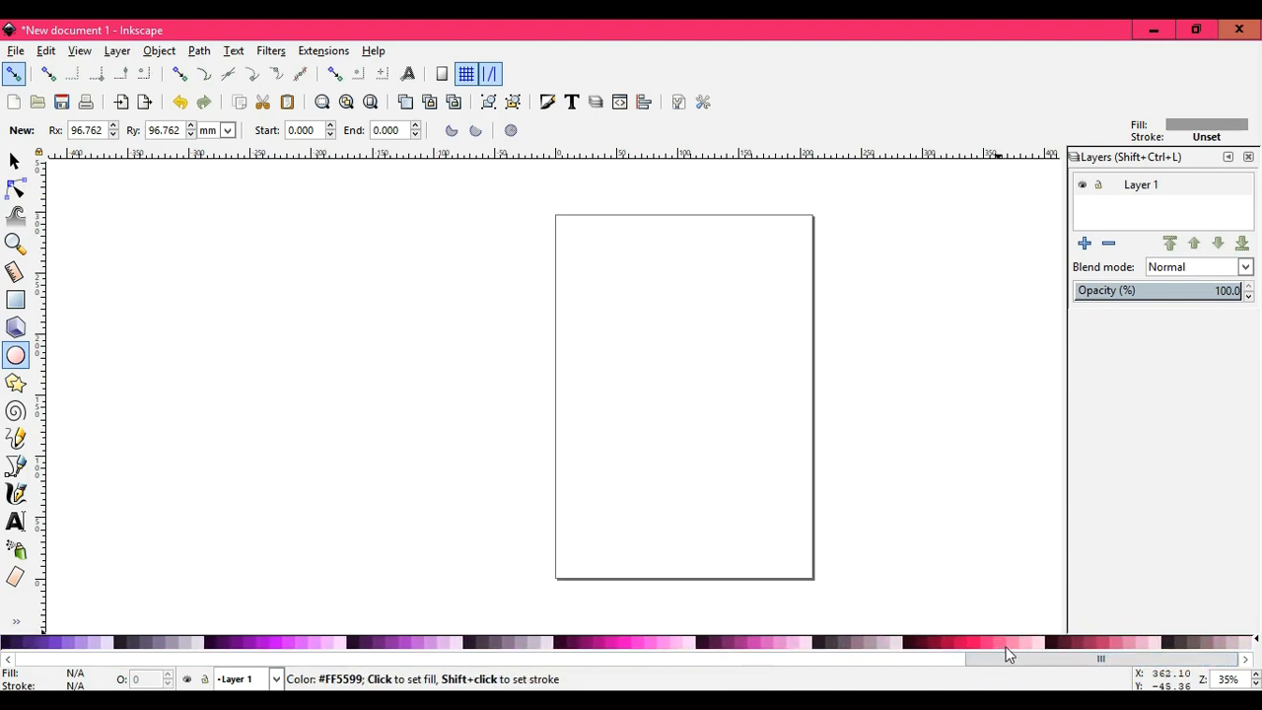
Draw a pink circle about 193 mm across on the page.
{"action": "left_click", "coordinate": [1014, 649]}
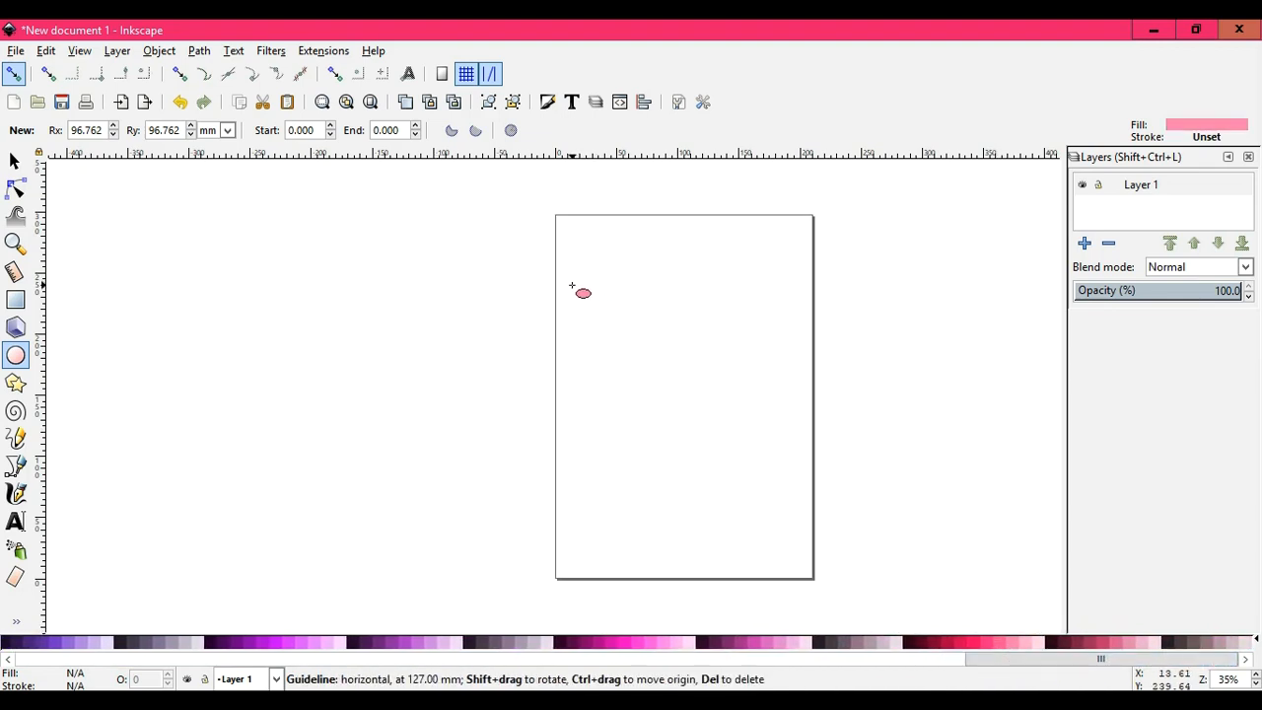
{"action": "left_click_drag", "start_coordinate": [570, 286], "coordinate": [804, 587]}
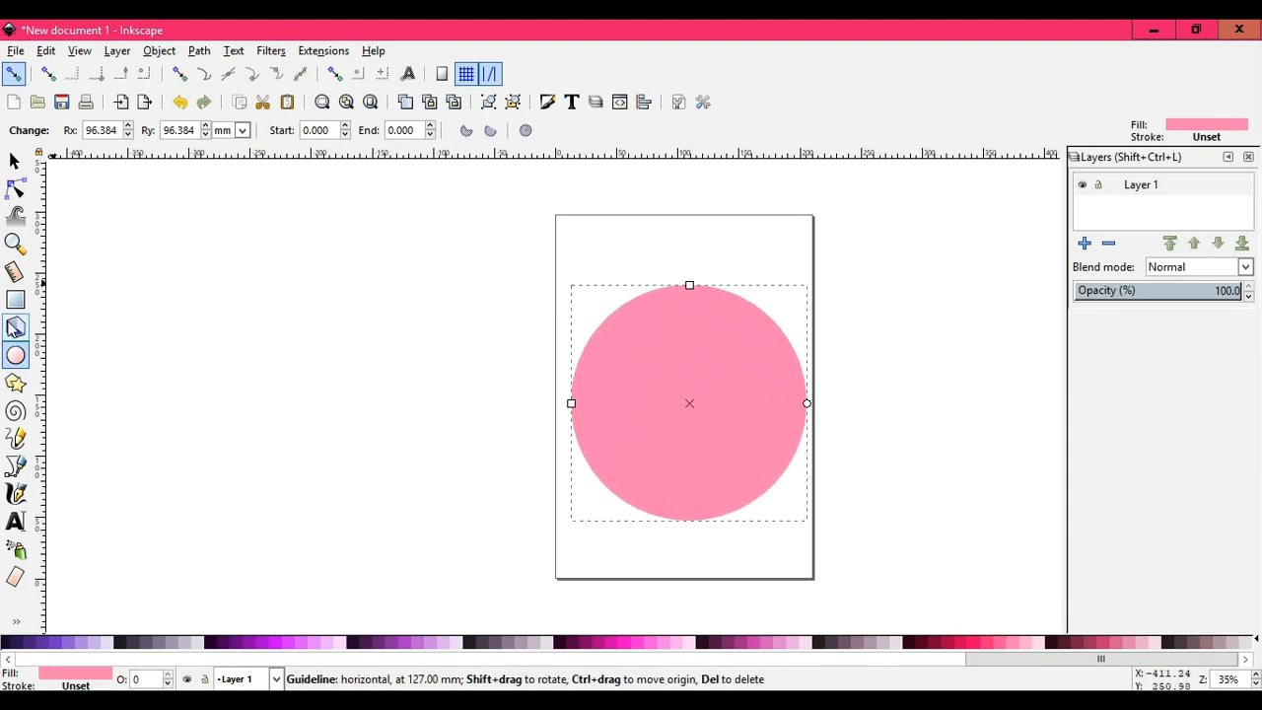
Create a flowed text box beside the page containing "The Friendly Crafters".
{"action": "left_click", "coordinate": [14, 522]}
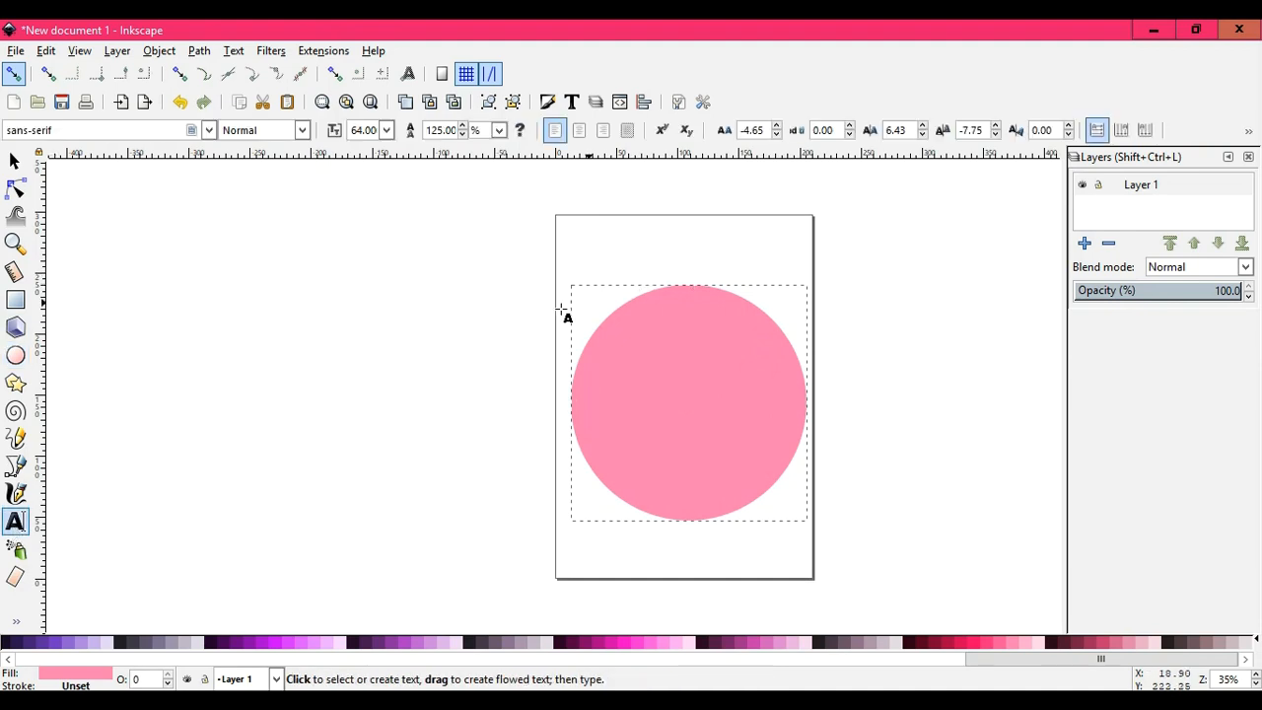
{"action": "left_click_drag", "start_coordinate": [85, 237], "coordinate": [466, 355]}
{"action": "type", "text": "T"}
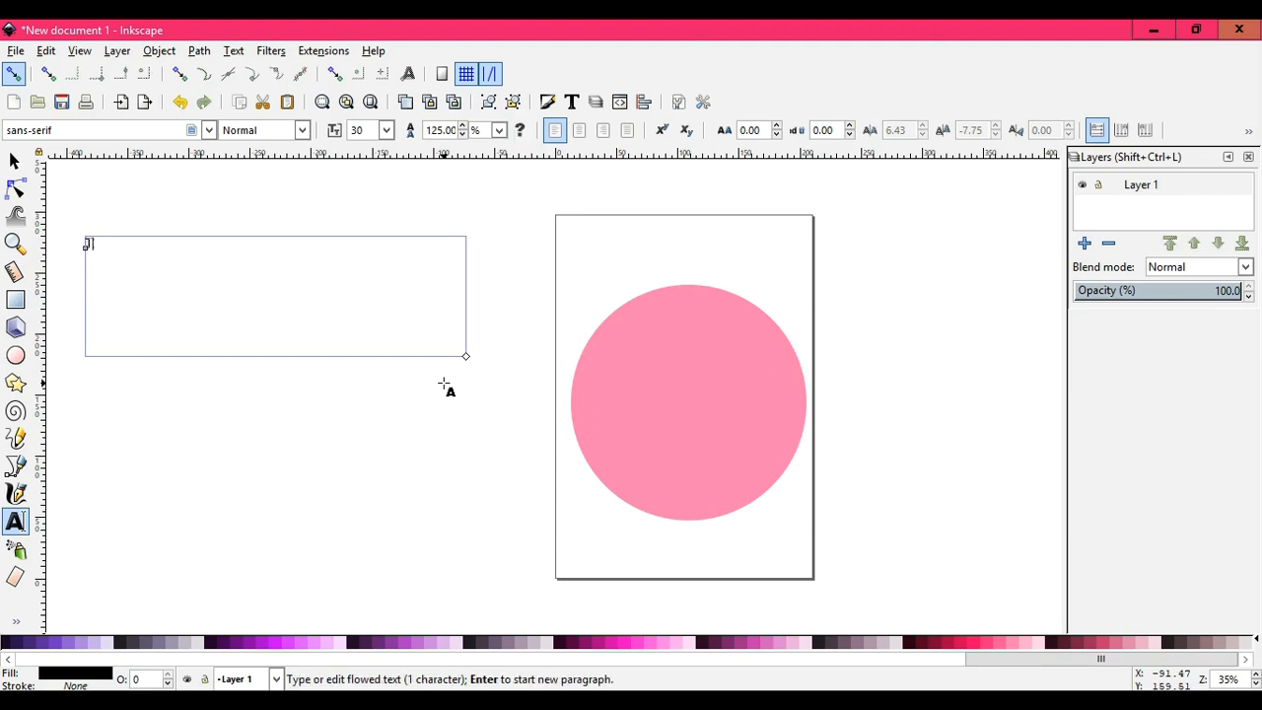
{"action": "type", "text": "he Friend"}
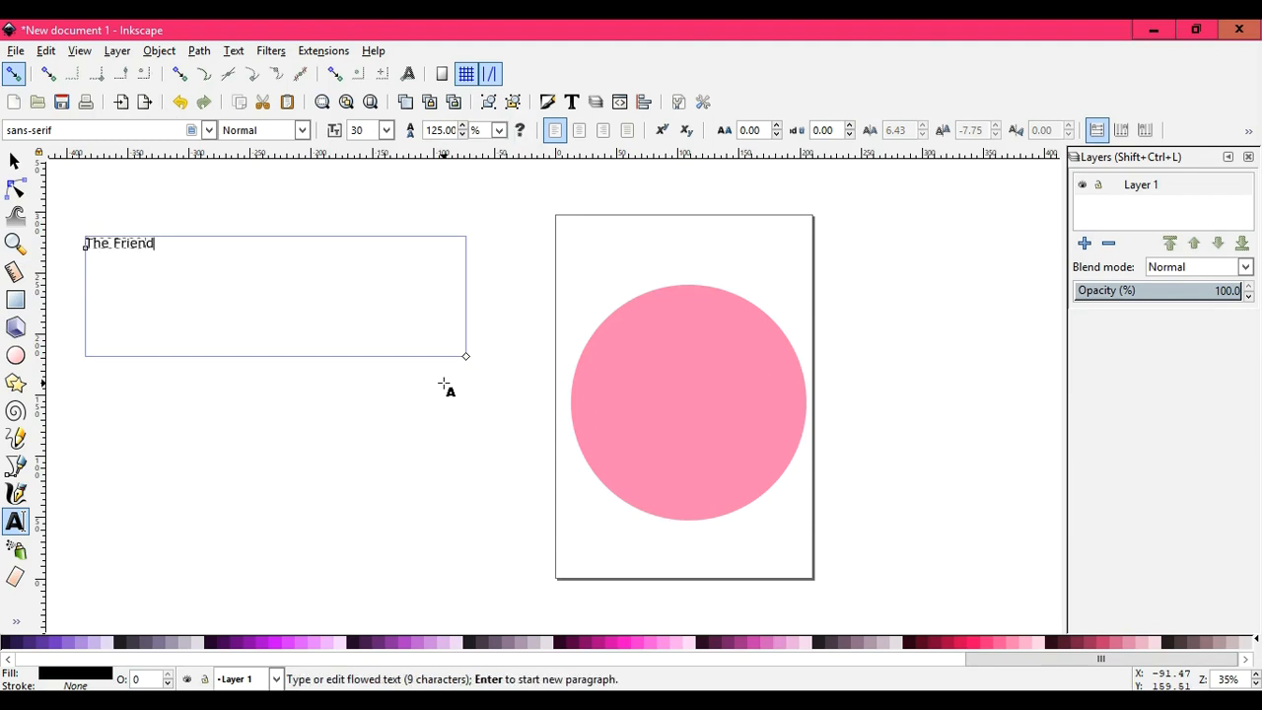
{"action": "type", "text": "ly Crafters"}
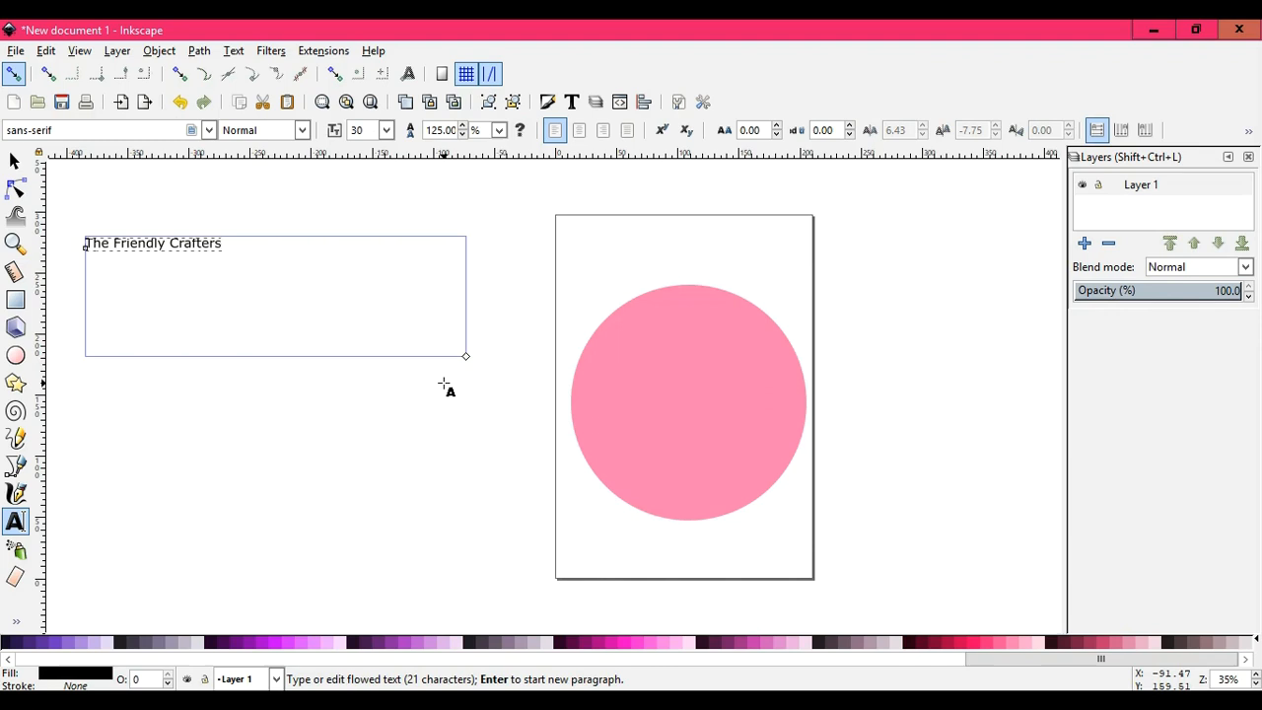
Format the whole text in the SBNotSoCuddlyCactus font at size 72 with the dark purple fill #441650.
{"action": "triple_click", "coordinate": [209, 245]}
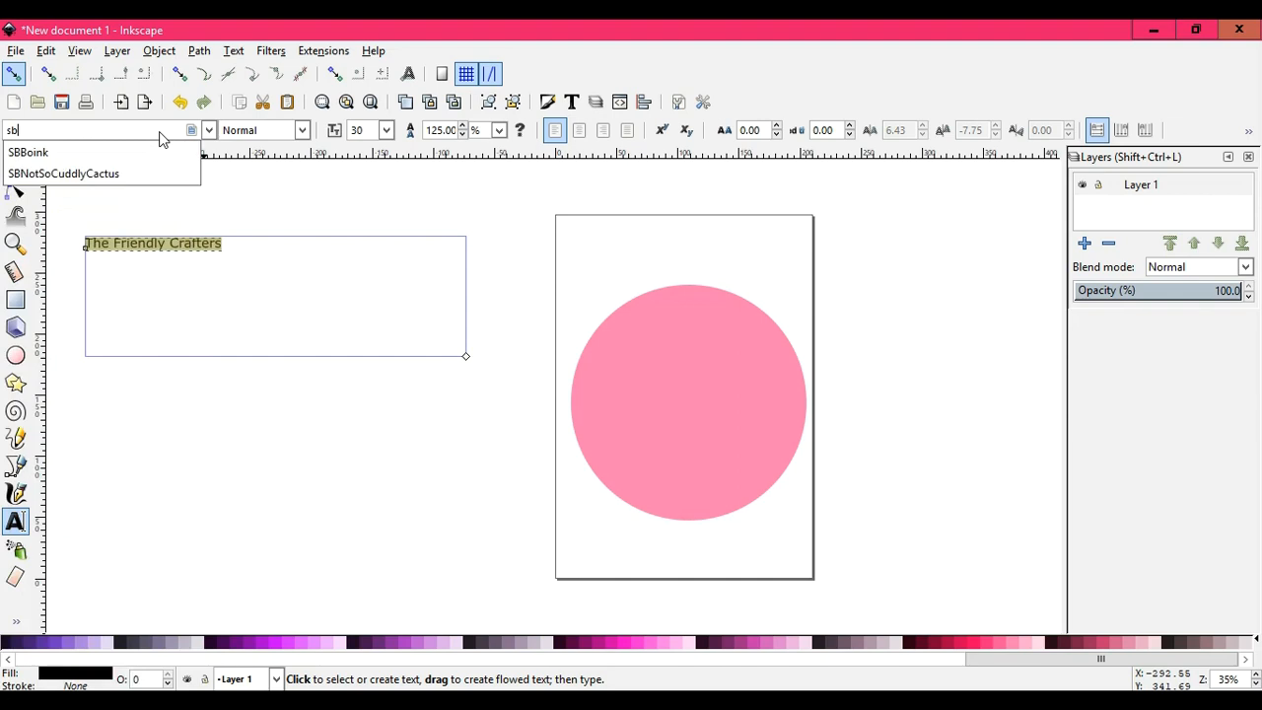
{"action": "left_click", "coordinate": [94, 174]}
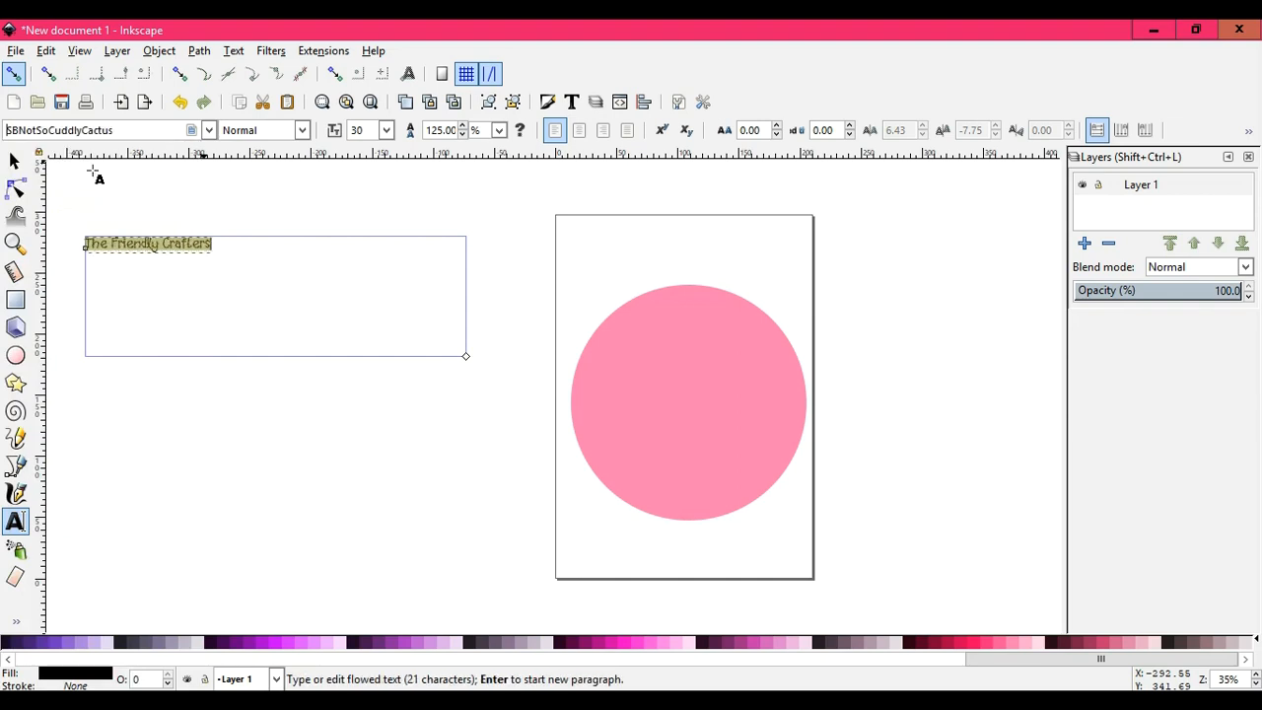
{"action": "left_click", "coordinate": [386, 130]}
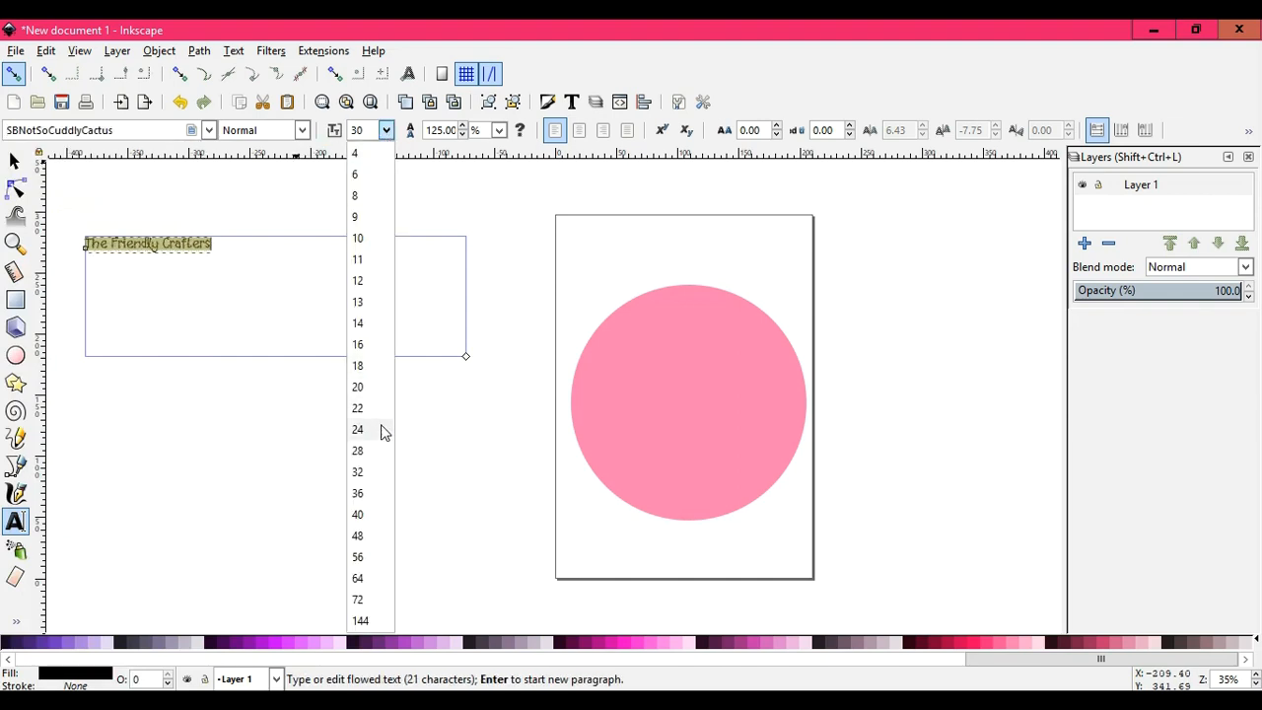
{"action": "left_click", "coordinate": [366, 600]}
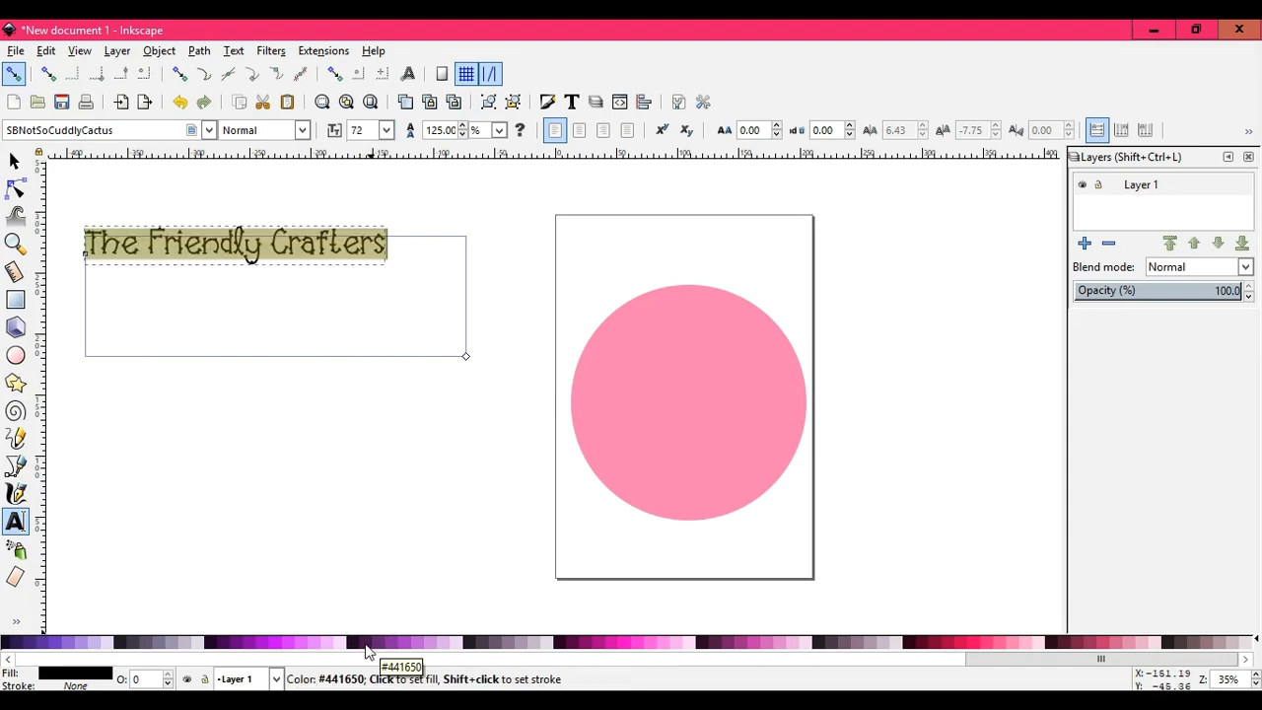
{"action": "left_click", "coordinate": [366, 649]}
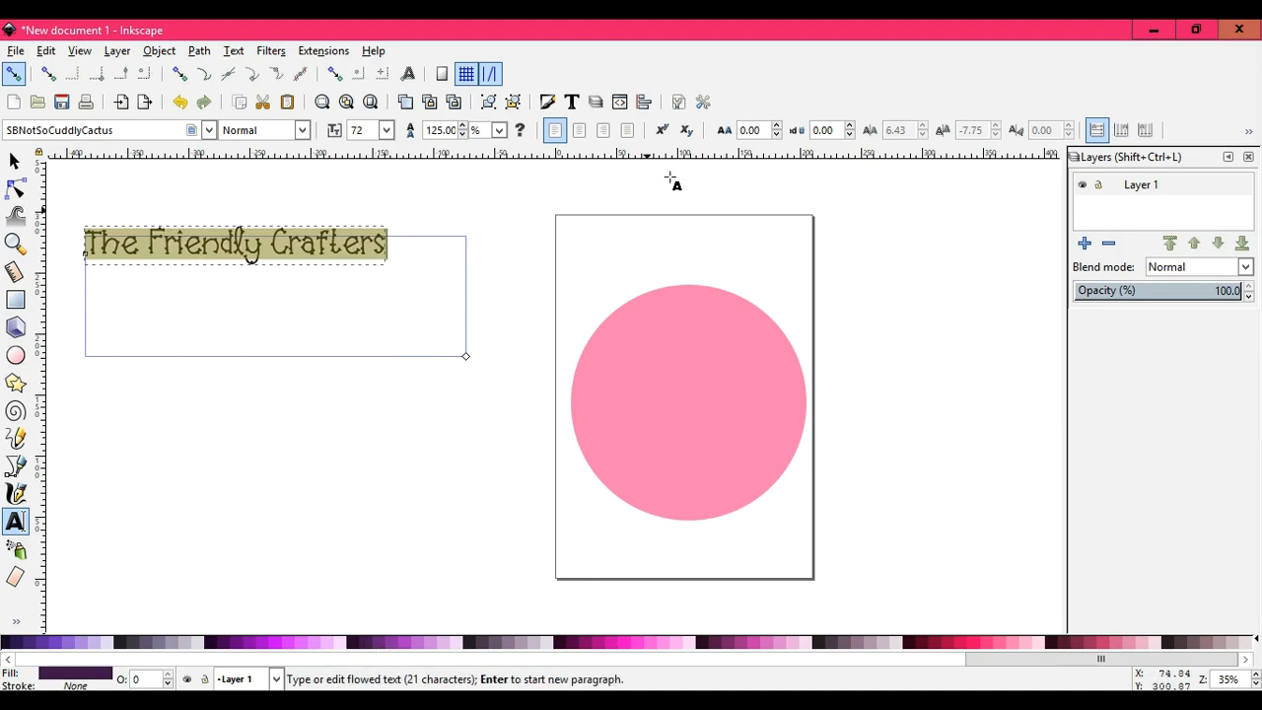
Center the text and tighten its letter spacing to -1.45.
{"action": "left_click", "coordinate": [583, 140]}
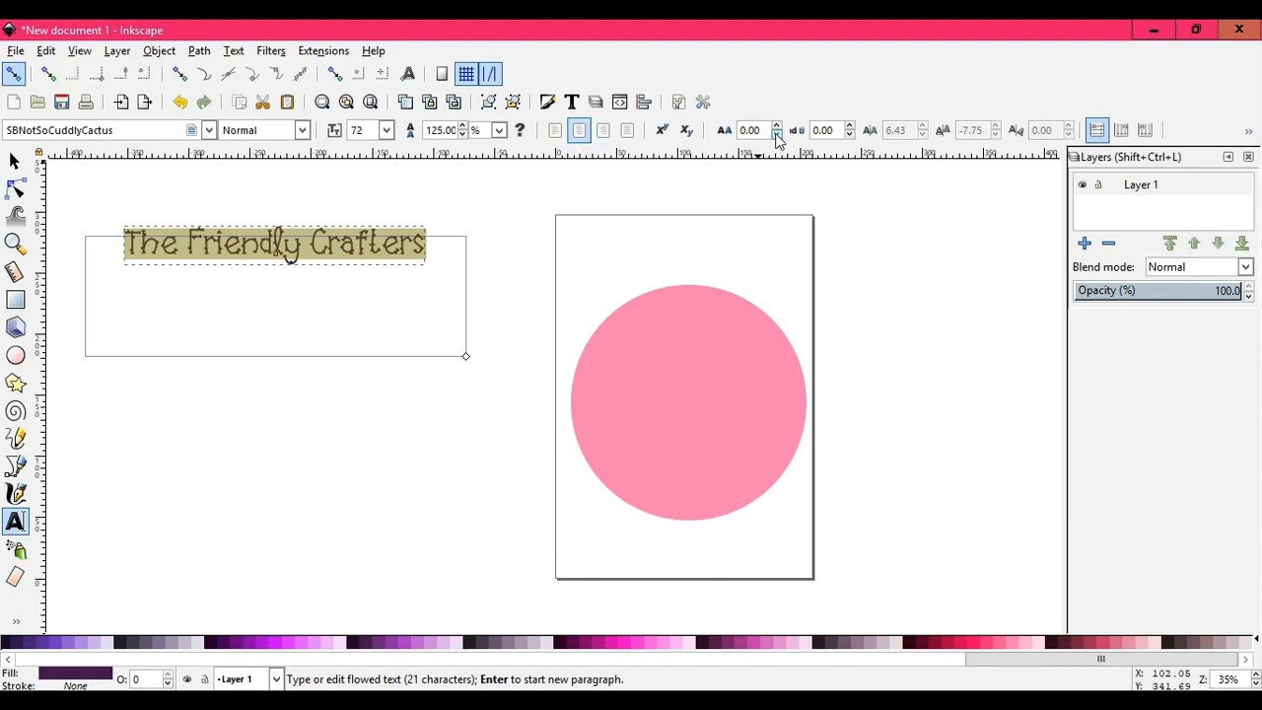
{"action": "left_click", "coordinate": [777, 135]}
{"action": "left_click", "coordinate": [777, 135]}
{"action": "left_click", "coordinate": [777, 135]}
{"action": "left_click", "coordinate": [777, 135]}
{"action": "left_click_drag", "start_coordinate": [777, 135], "coordinate": [777, 135]}
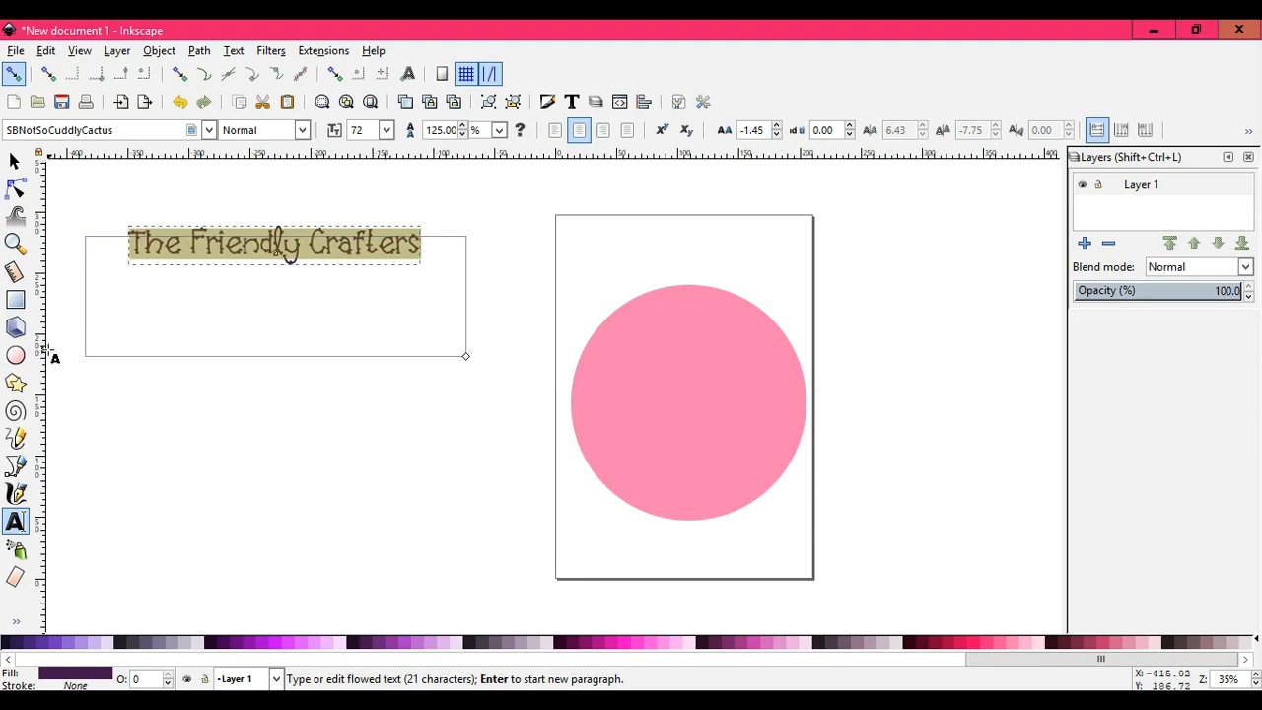
Put the "The Friendly Crafters" text on the pink circle as its path.
{"action": "left_click", "coordinate": [16, 161]}
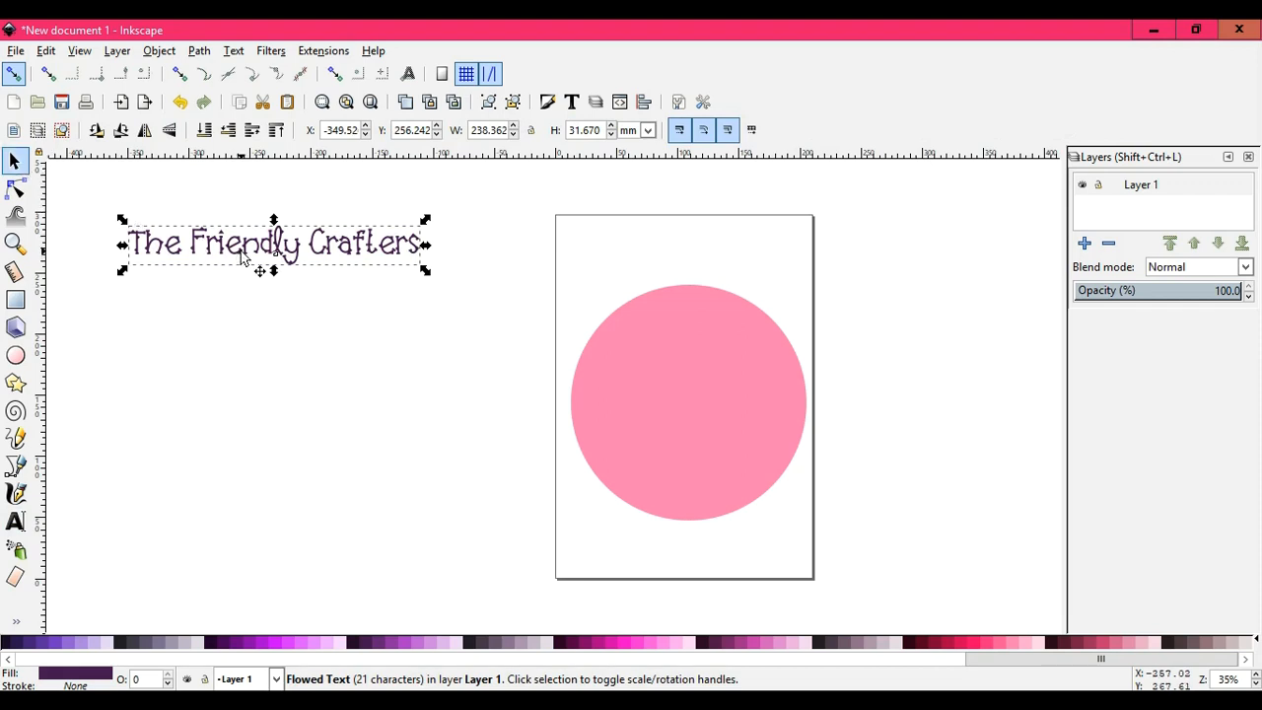
{"action": "left_click", "coordinate": [401, 256]}
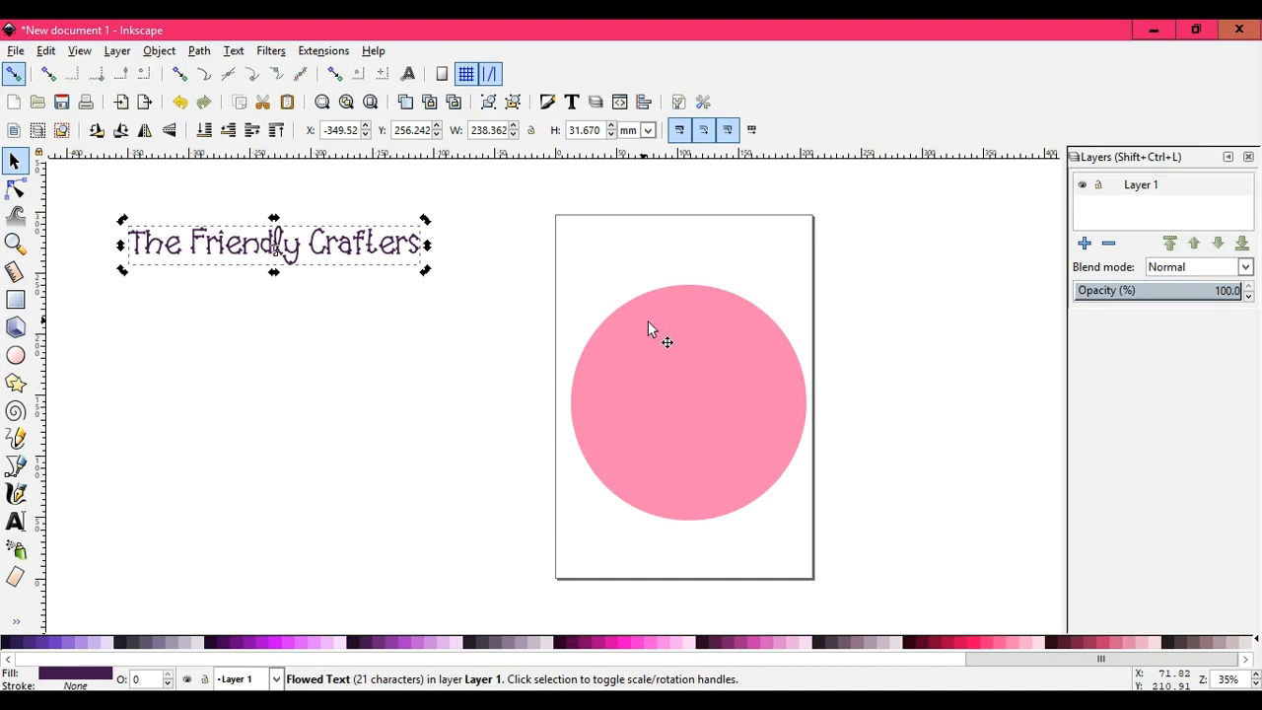
{"action": "key", "text": "shift"}
{"action": "left_click", "coordinate": [623, 373], "text": "shift"}
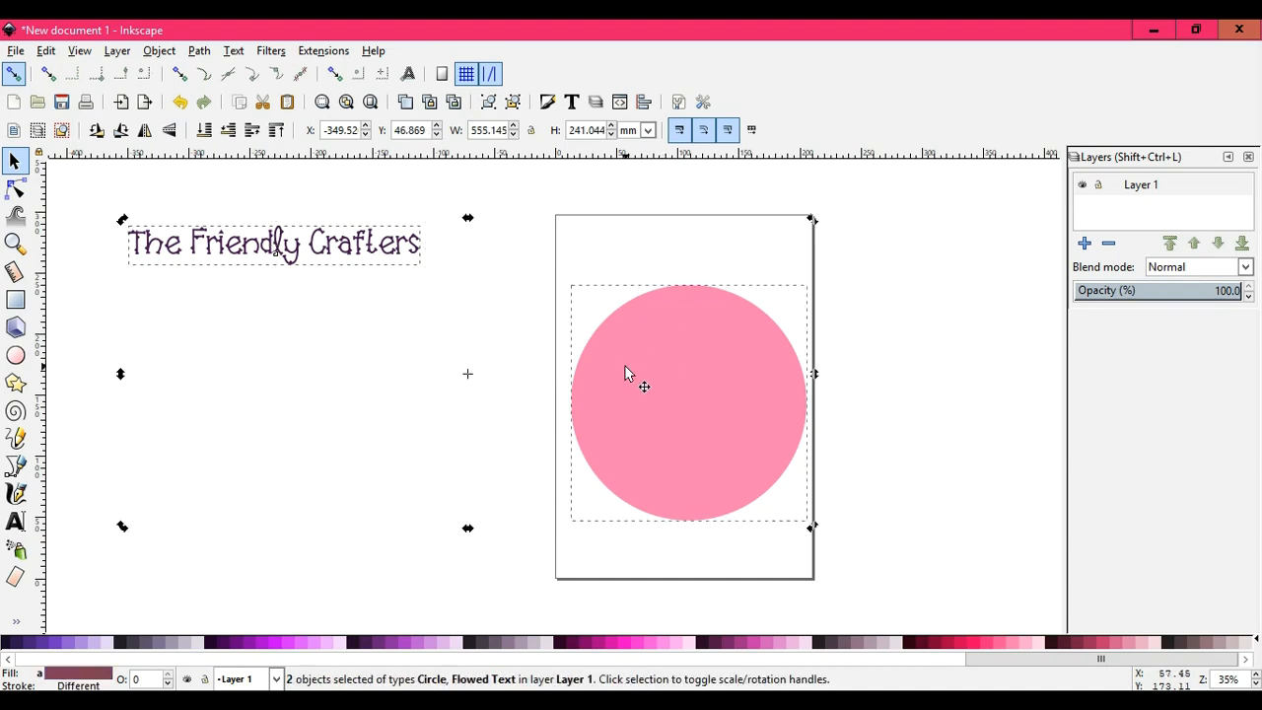
{"action": "left_click", "coordinate": [234, 50]}
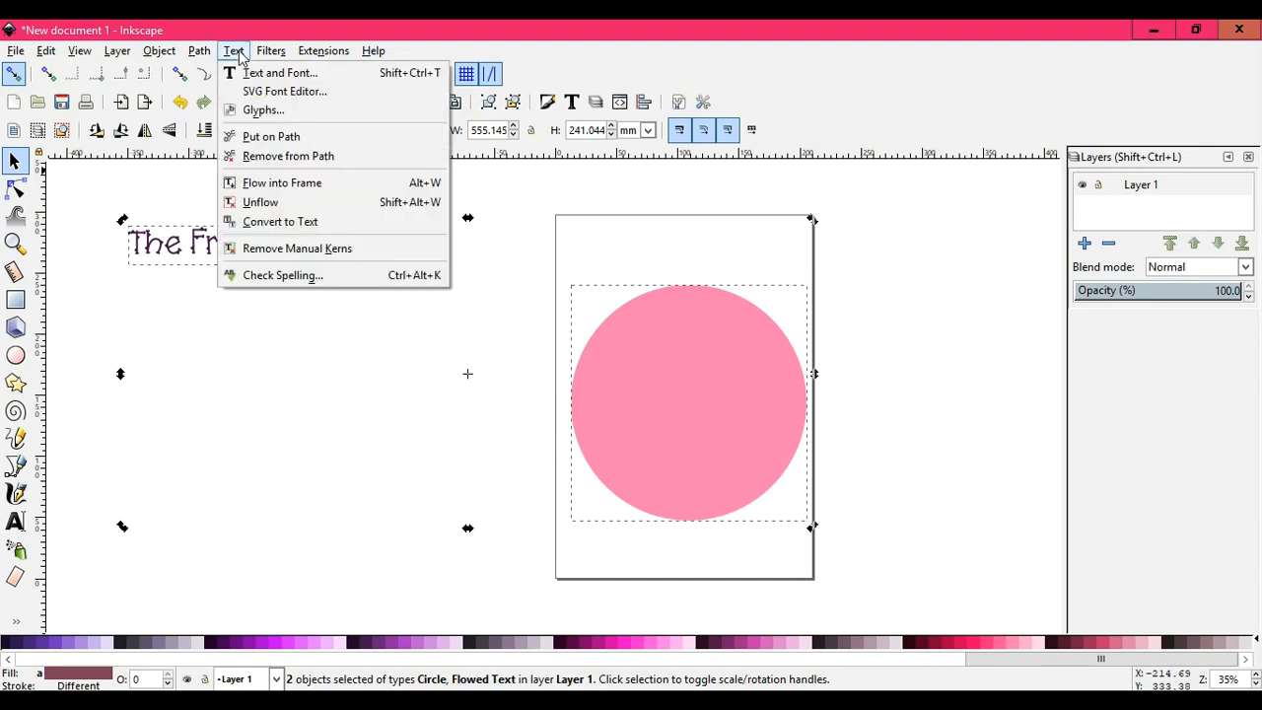
{"action": "left_click", "coordinate": [272, 137]}
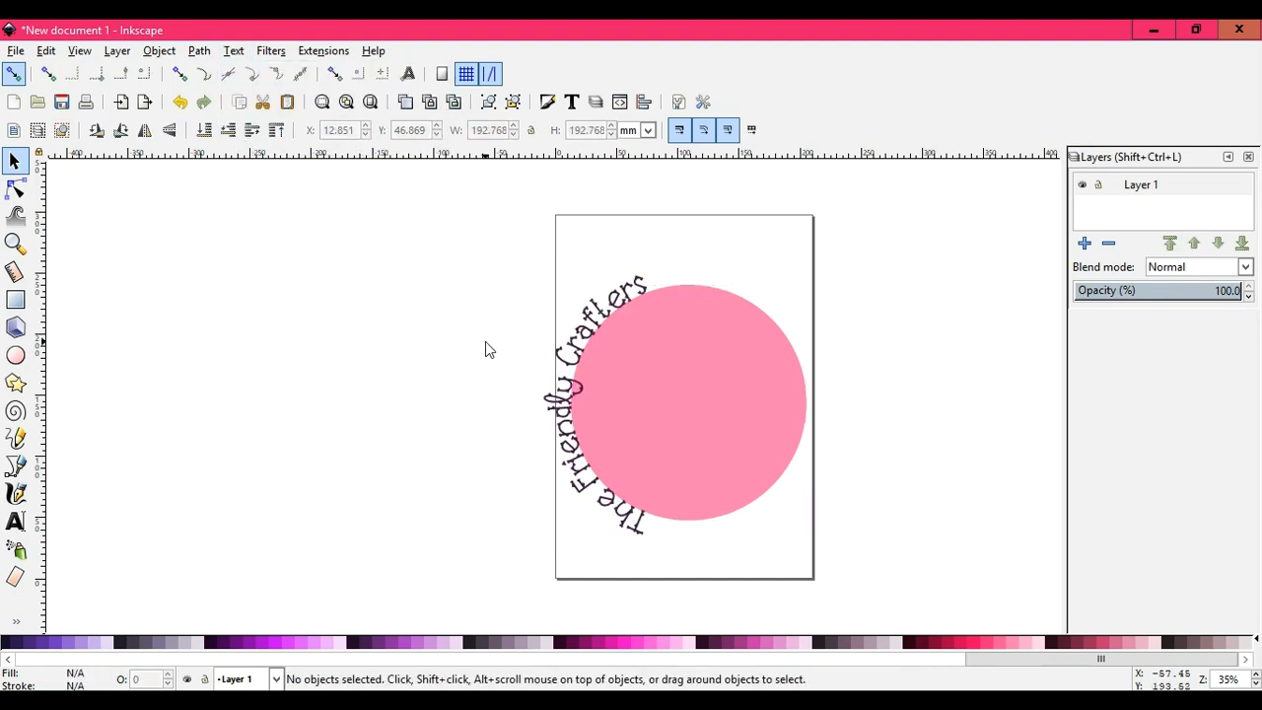
Rotate the curved text and the circle together clockwise until the lettering arches over the top of the circle.
{"action": "left_click", "coordinate": [569, 362]}
{"action": "left_click", "coordinate": [676, 376], "text": "shift"}
{"action": "left_click", "coordinate": [676, 374]}
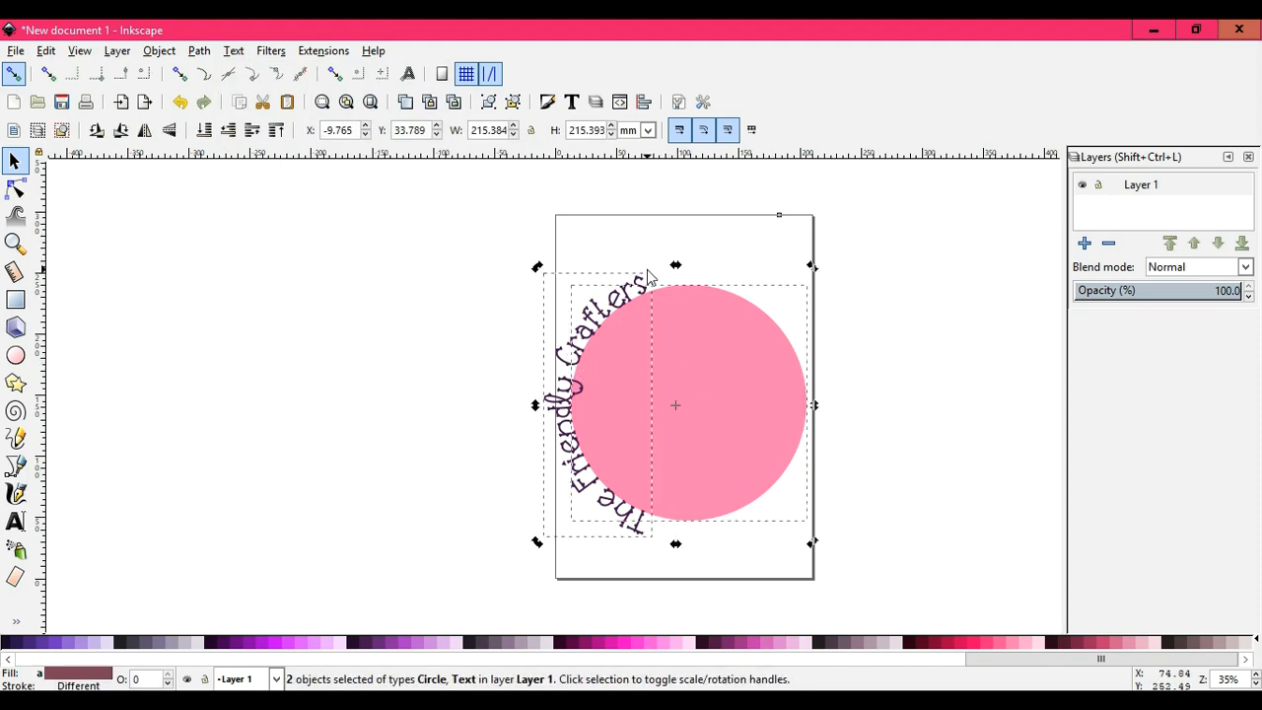
{"action": "left_click_drag", "start_coordinate": [540, 273], "coordinate": [670, 245]}
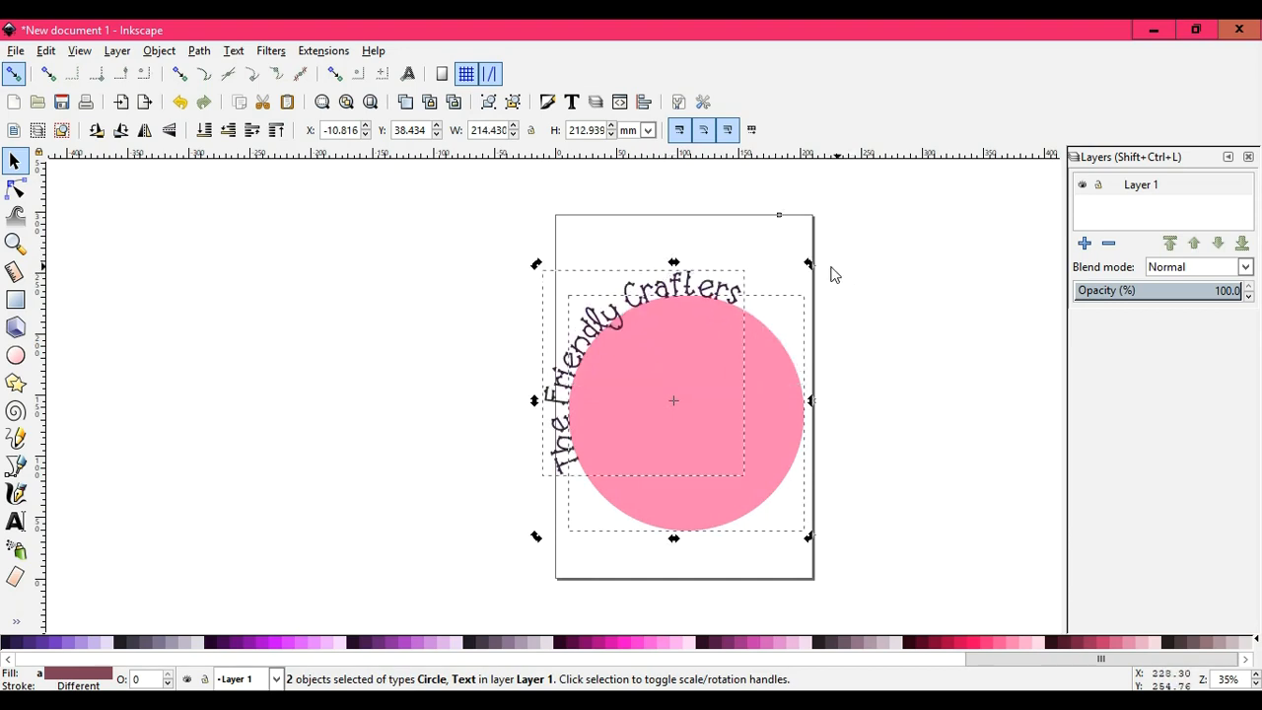
{"action": "left_click_drag", "start_coordinate": [812, 268], "coordinate": [850, 412]}
{"action": "left_click", "coordinate": [908, 350]}
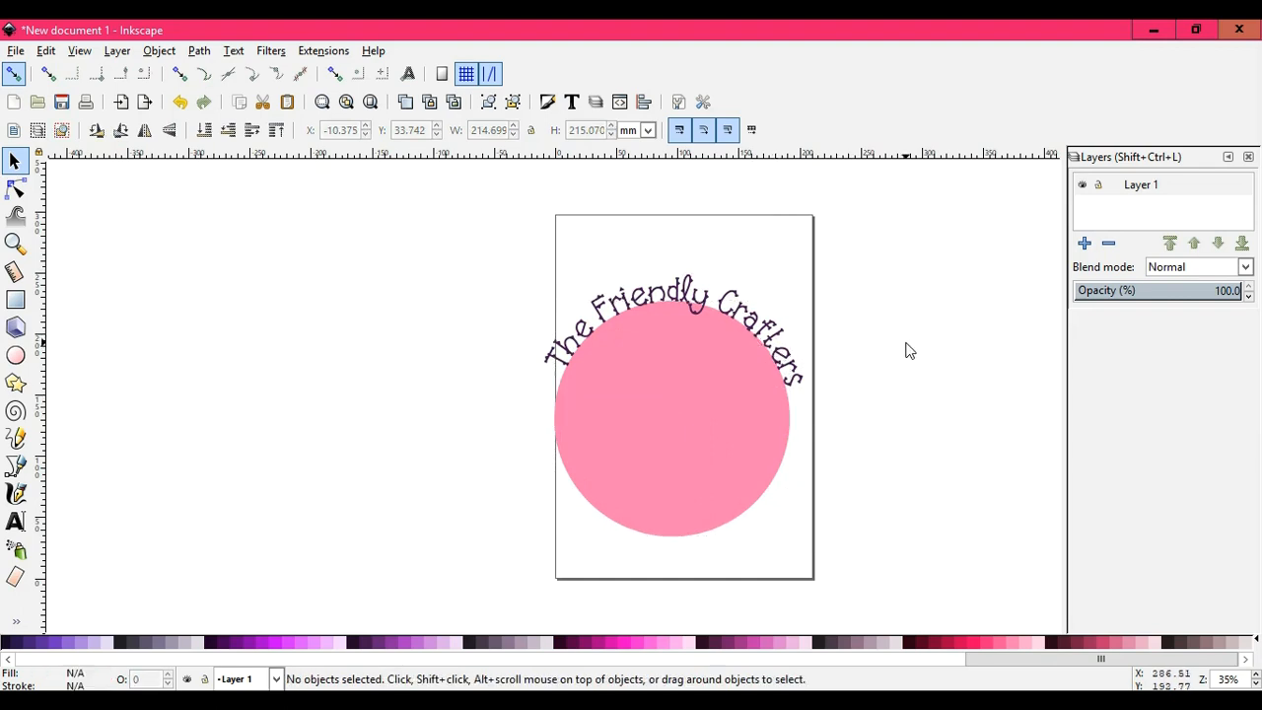
{"action": "left_click", "coordinate": [698, 412]}
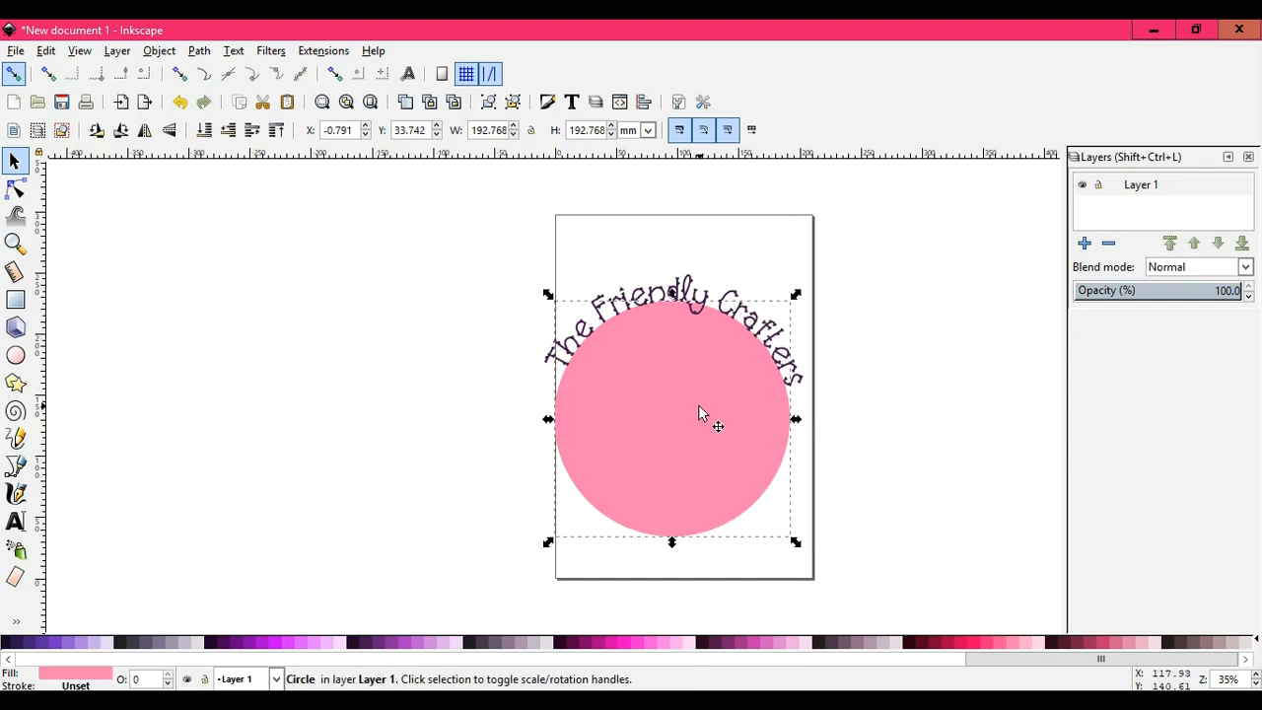
{"action": "left_click", "coordinate": [695, 294]}
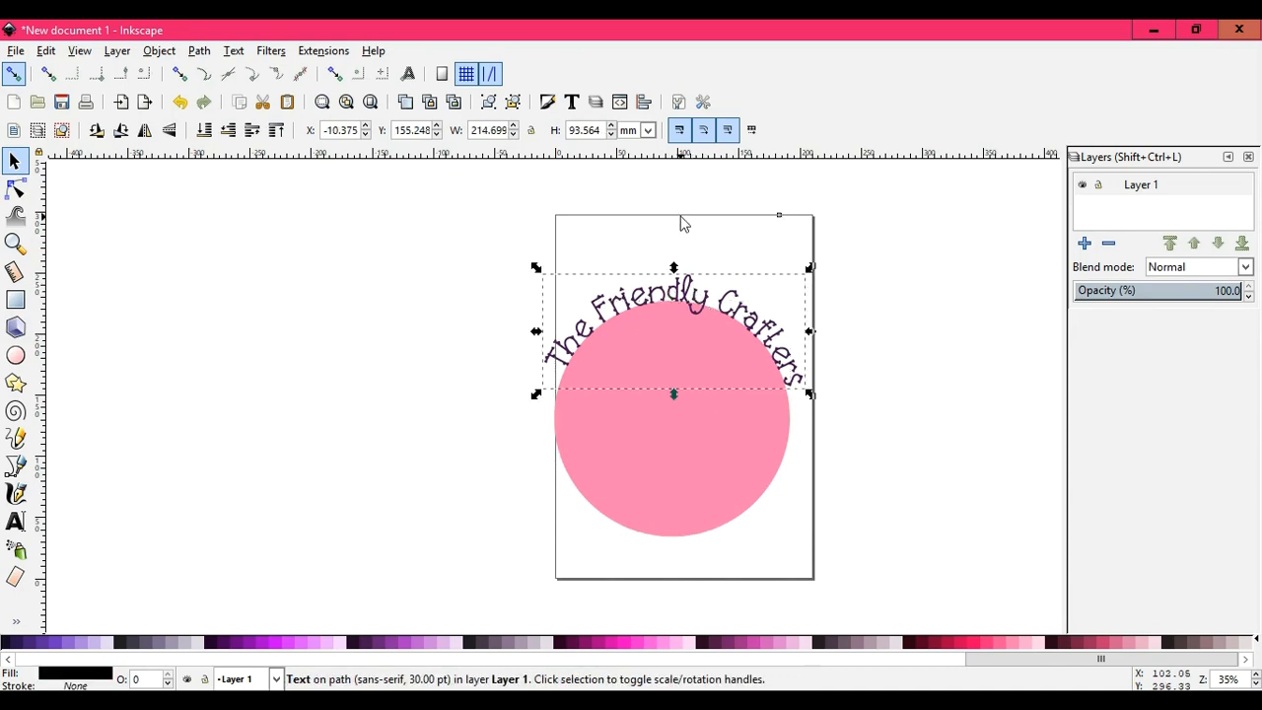
{"action": "left_click", "coordinate": [638, 309]}
{"action": "key", "text": "e"}
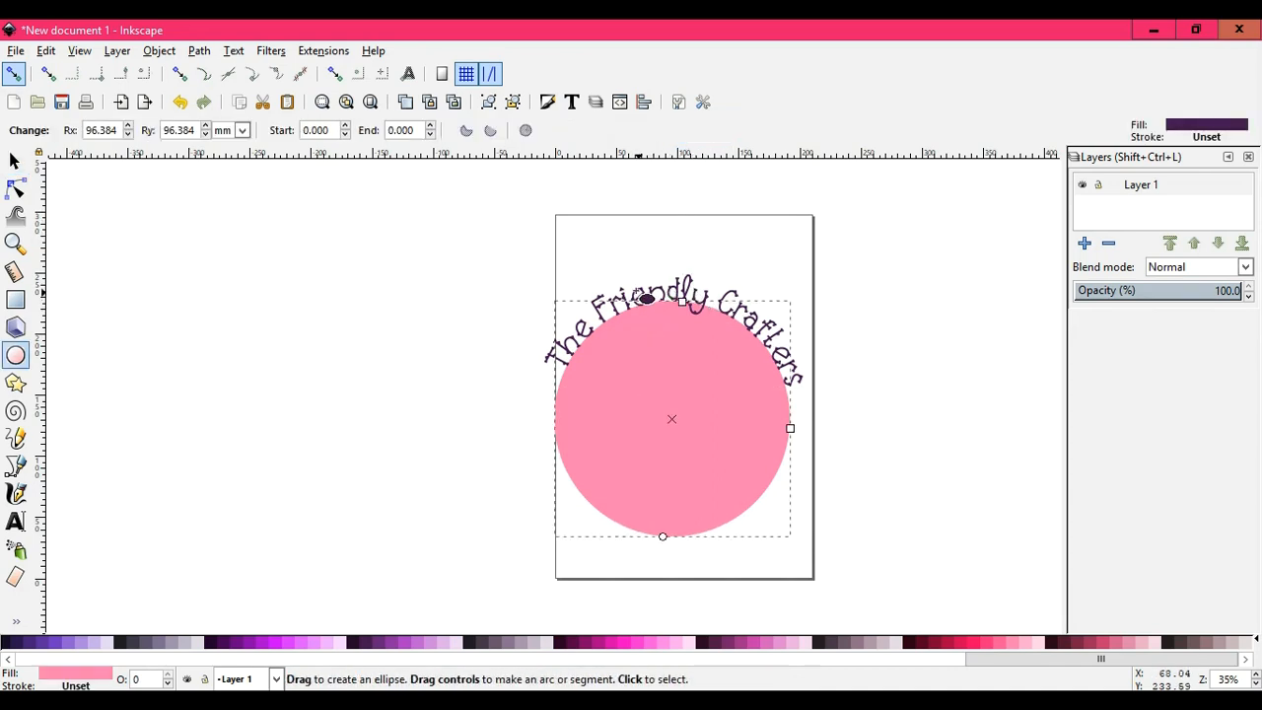
{"action": "left_click", "coordinate": [15, 160]}
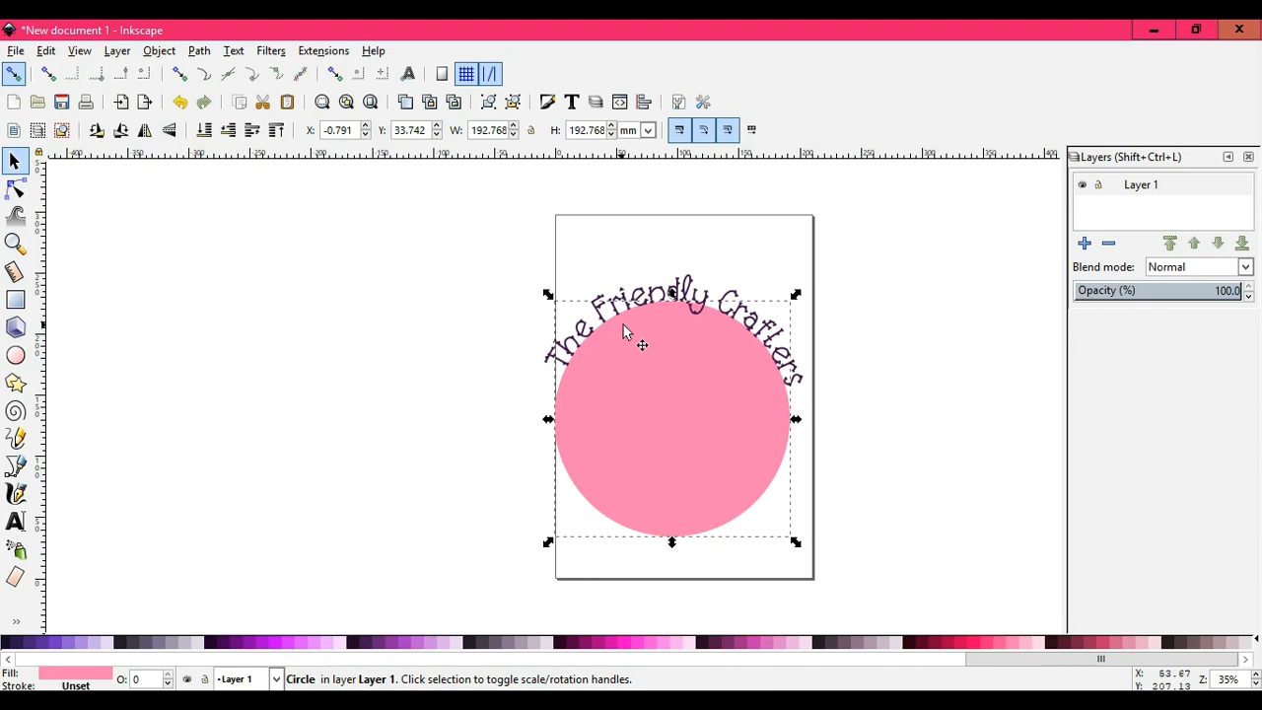
Tighten the letter spacing of the entire curved text to -3.83.
{"action": "left_click", "coordinate": [632, 288]}
{"action": "double_click", "coordinate": [648, 308]}
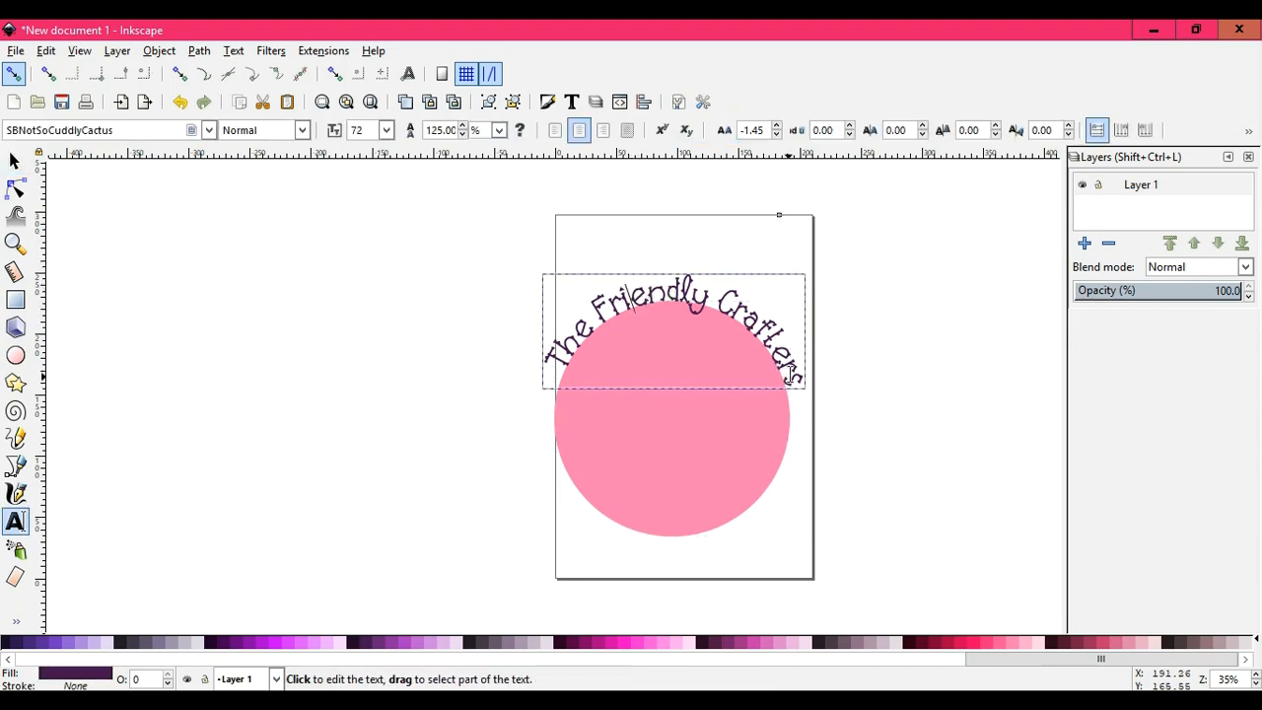
{"action": "left_click_drag", "start_coordinate": [797, 378], "coordinate": [548, 367]}
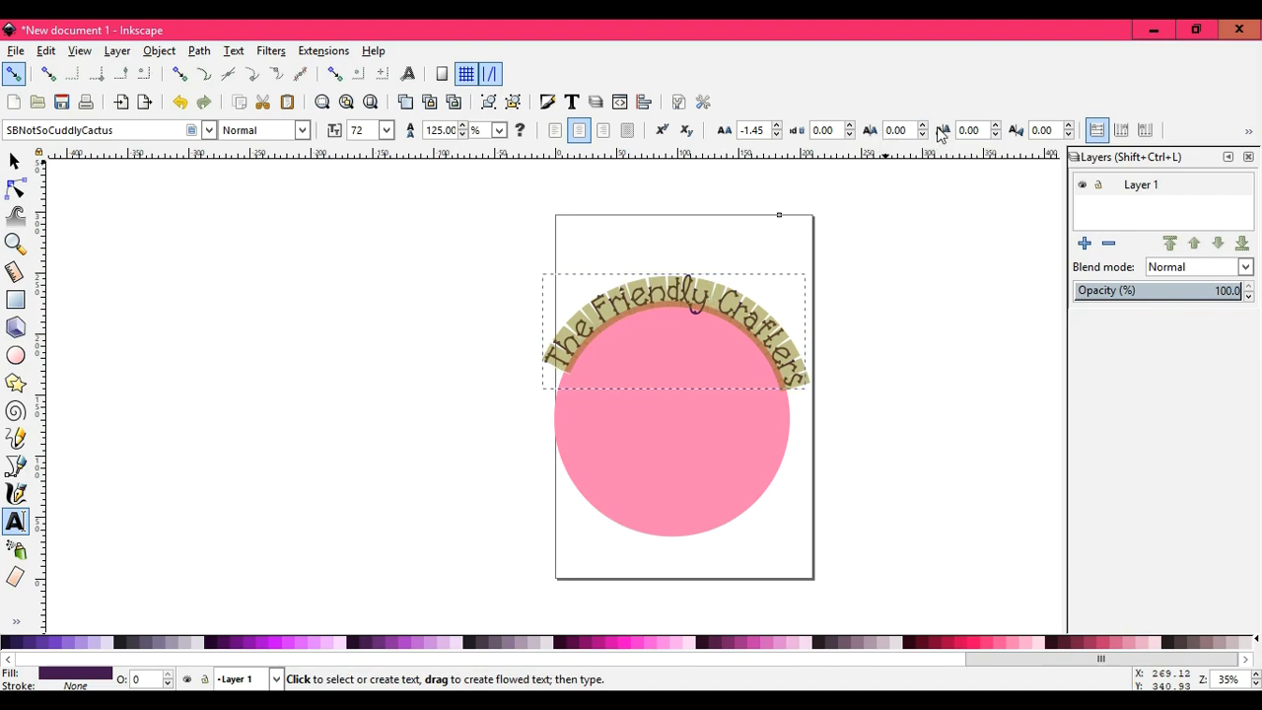
{"action": "left_click", "coordinate": [776, 135]}
{"action": "left_click", "coordinate": [776, 135]}
{"action": "left_click", "coordinate": [776, 135]}
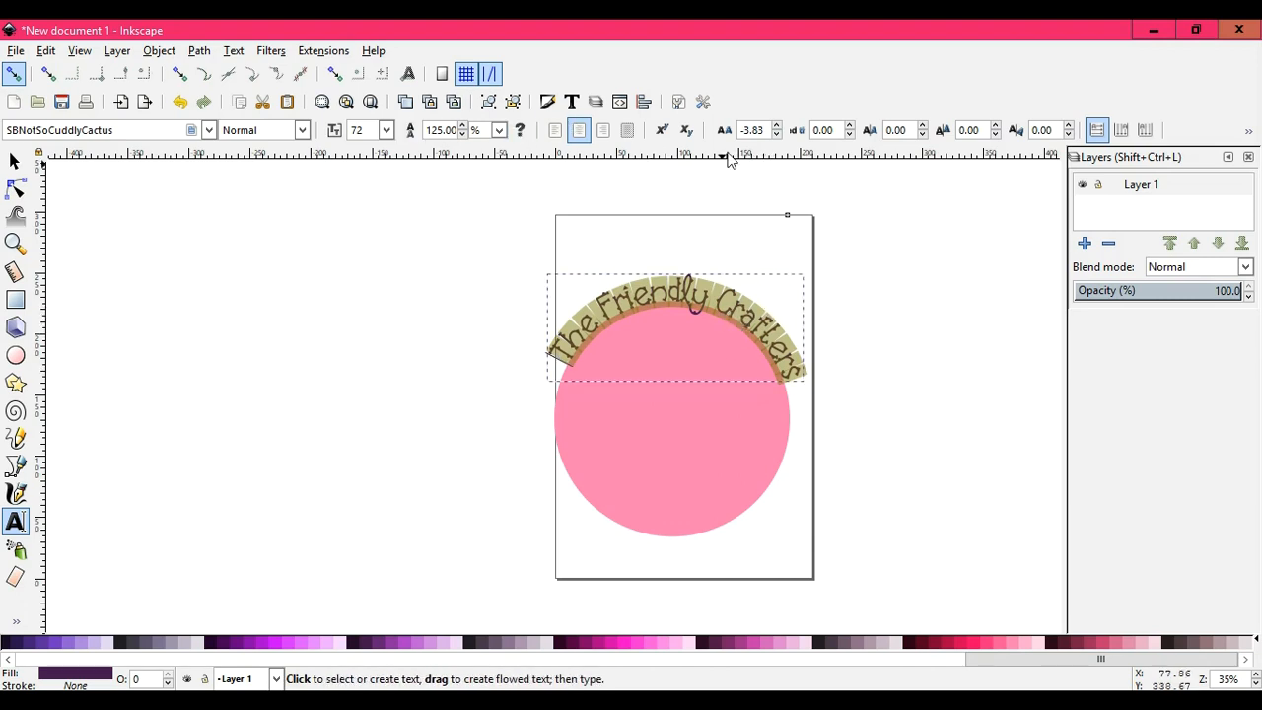
Set the font size of the curved text to 80.
{"action": "type", "text": "80"}
{"action": "key", "text": "Return"}
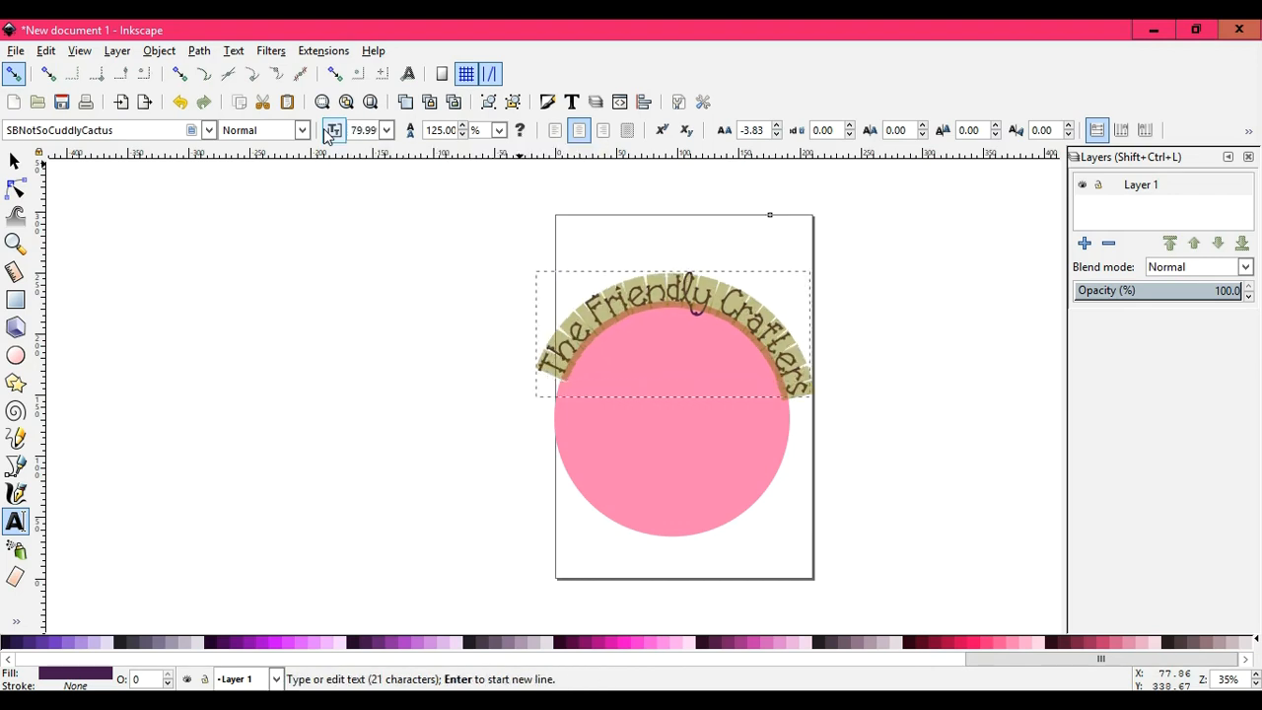
{"action": "left_click", "coordinate": [742, 311]}
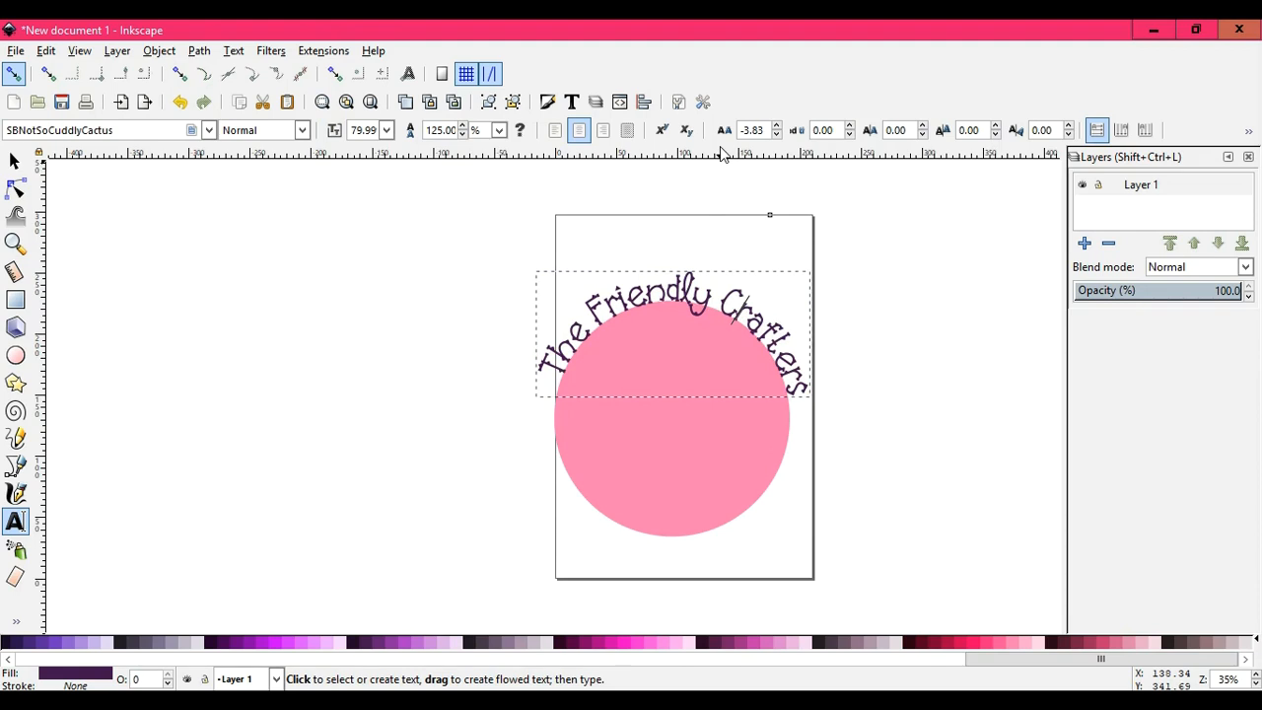
Level the curved text against a new horizontal guide by rotating it slightly counterclockwise and moving the guide up to the end letters.
{"action": "left_click_drag", "start_coordinate": [721, 160], "coordinate": [703, 394]}
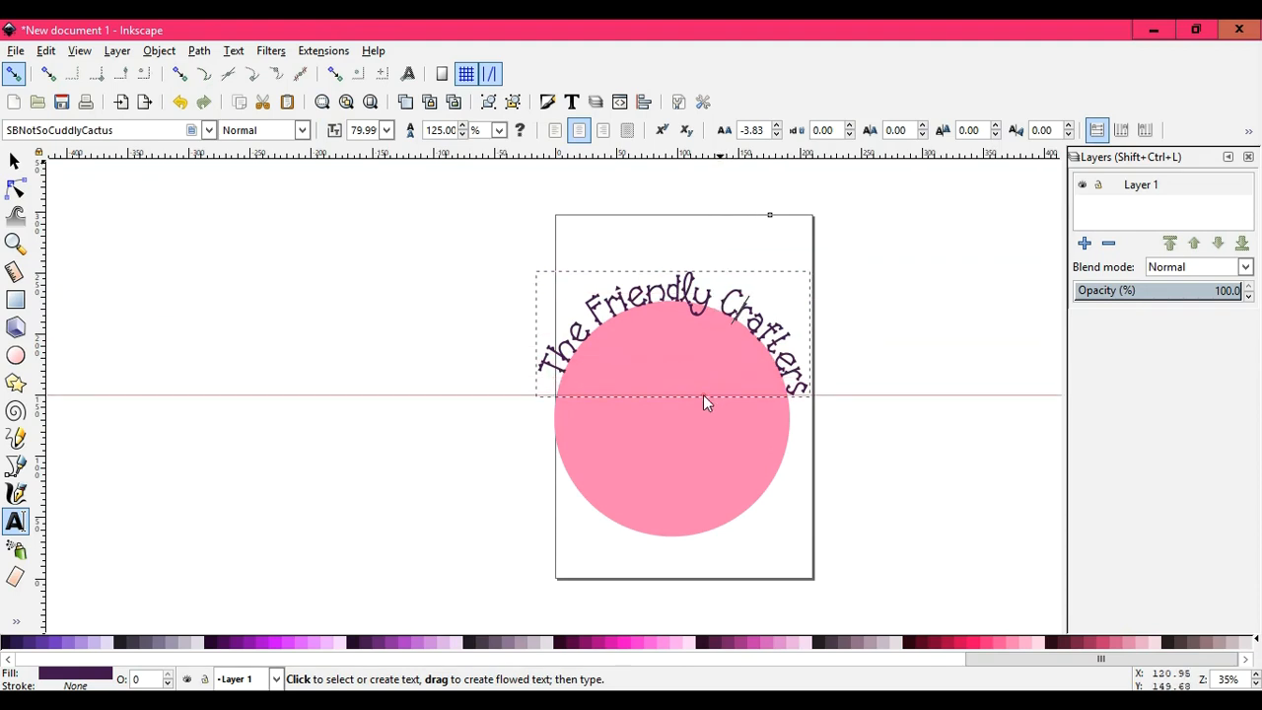
{"action": "left_click", "coordinate": [14, 163]}
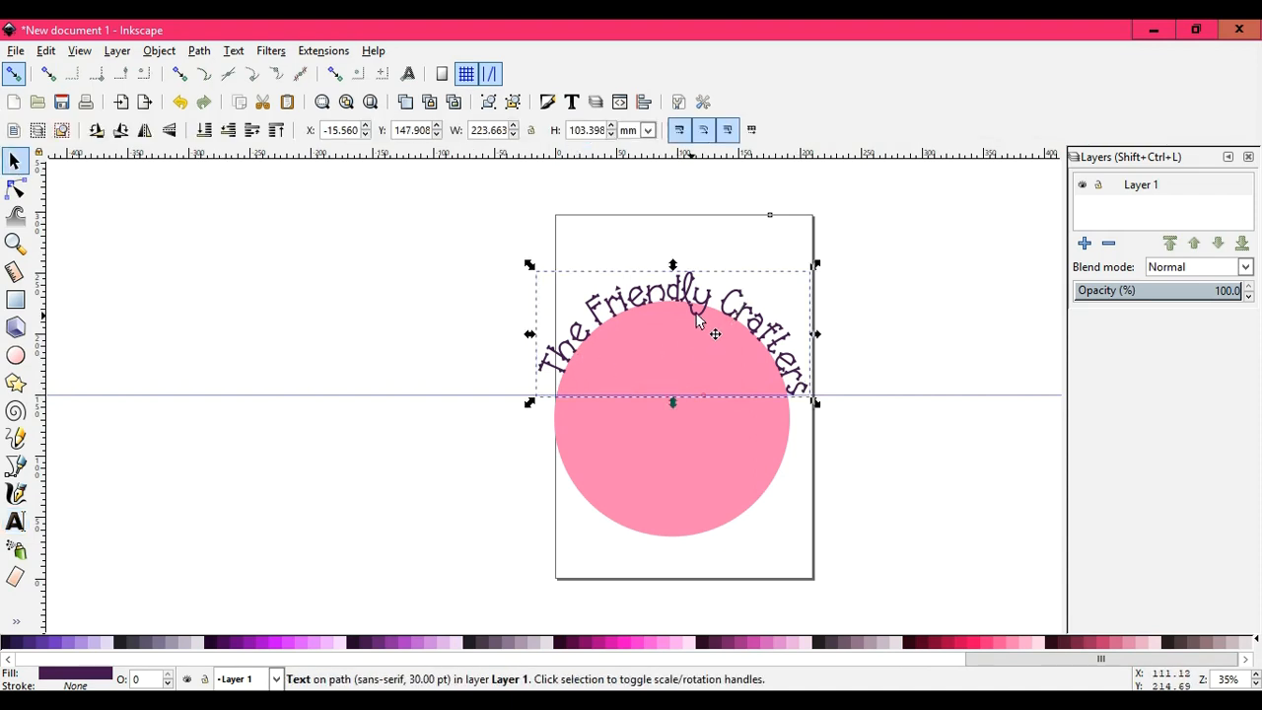
{"action": "left_click", "coordinate": [757, 325]}
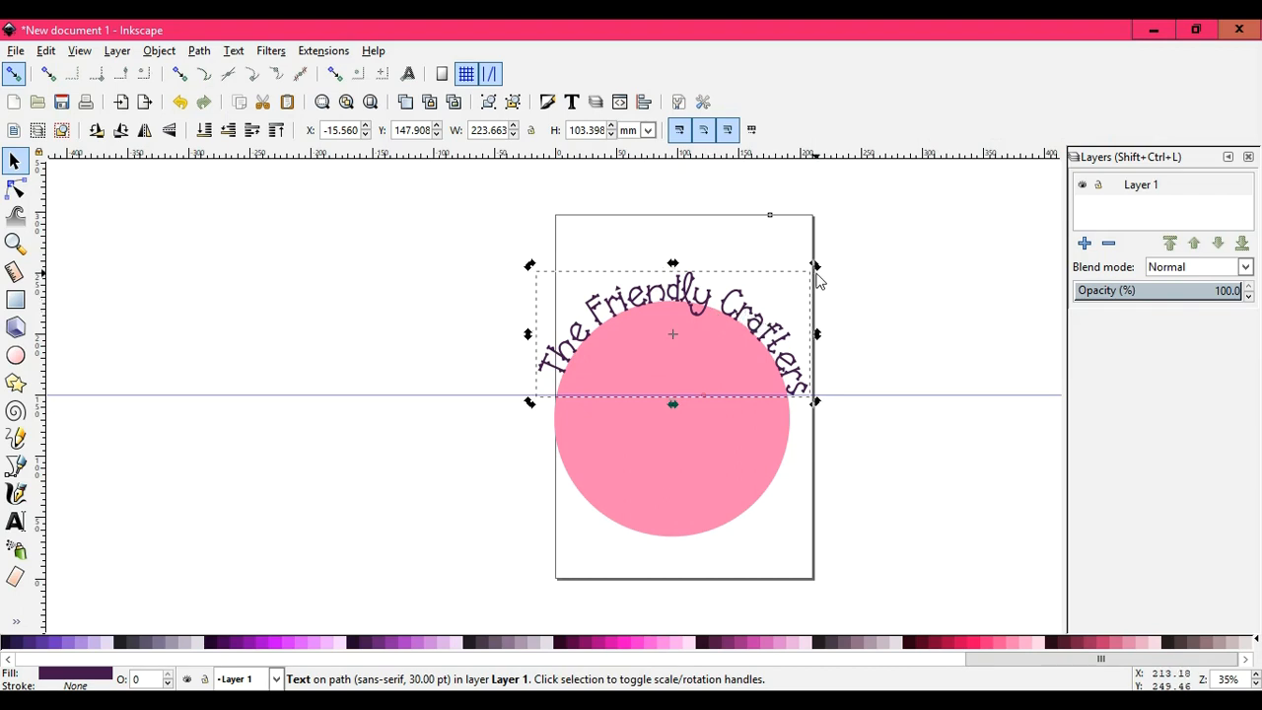
{"action": "left_click_drag", "start_coordinate": [816, 268], "coordinate": [818, 260]}
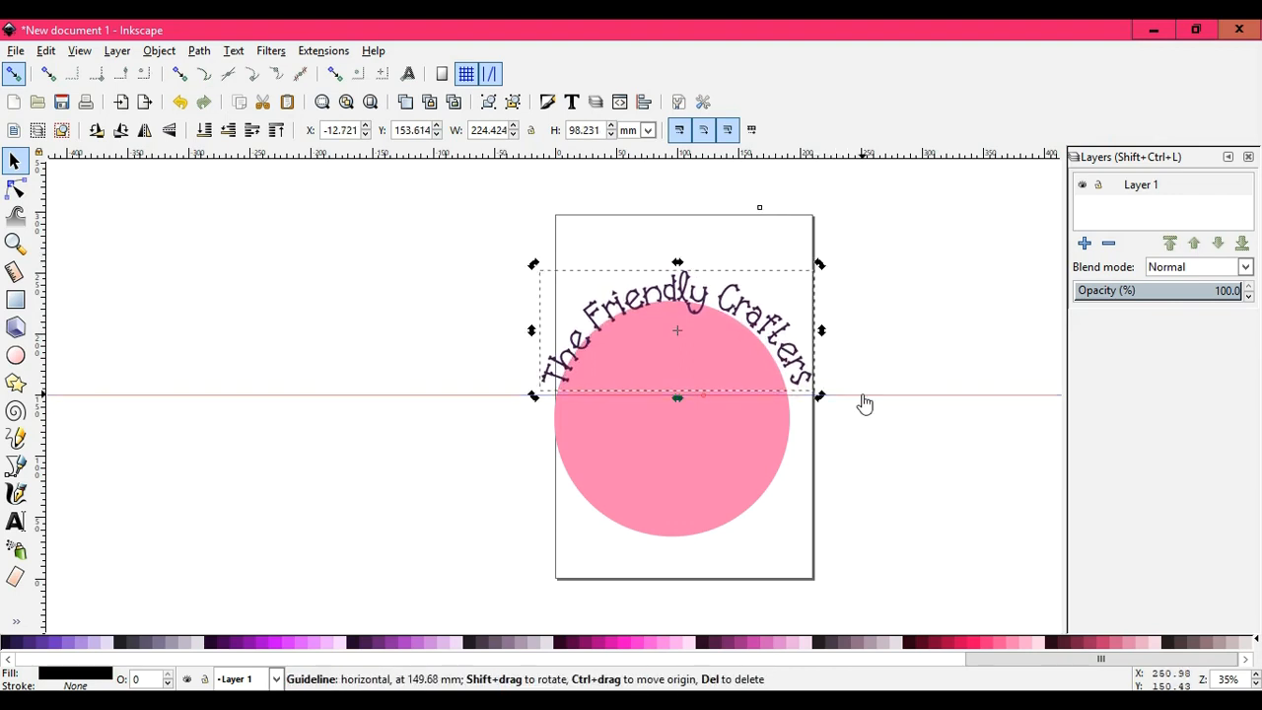
{"action": "left_click_drag", "start_coordinate": [865, 404], "coordinate": [864, 396]}
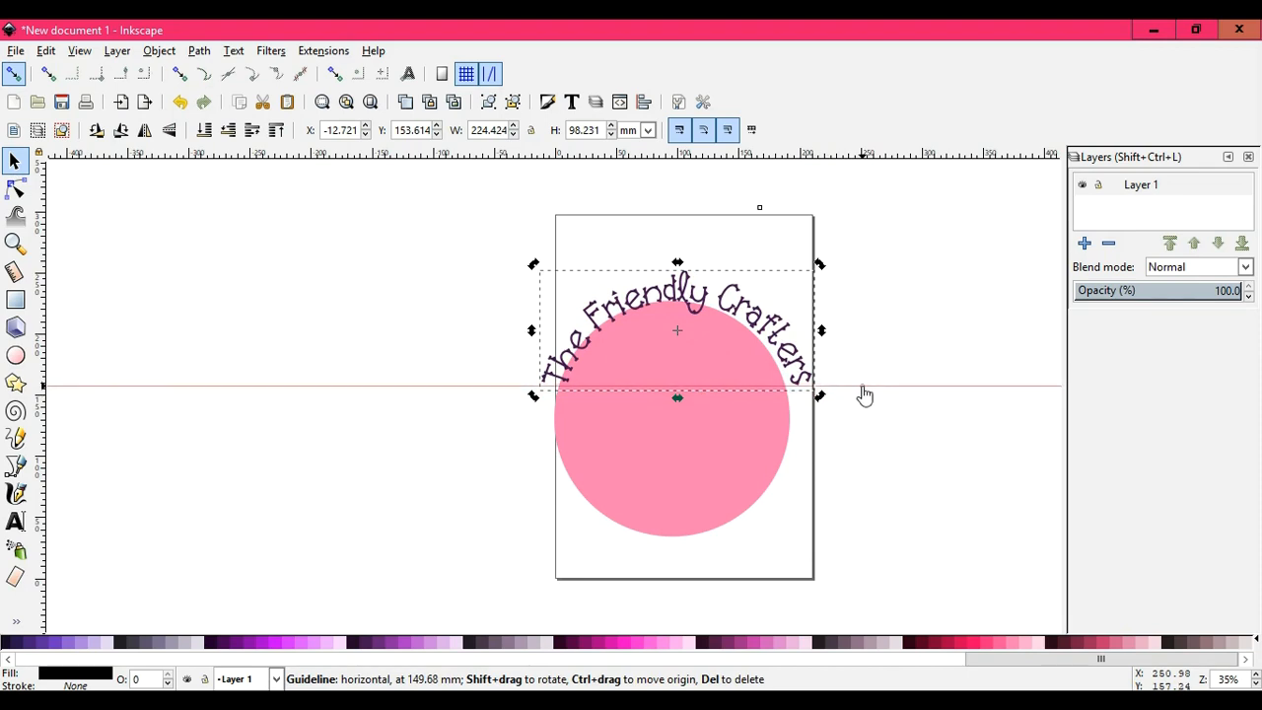
Rotate the curved text slightly to level its end letters with the horizontal guide, and delete the guide.
{"action": "left_click", "coordinate": [796, 352]}
{"action": "left_click", "coordinate": [795, 350]}
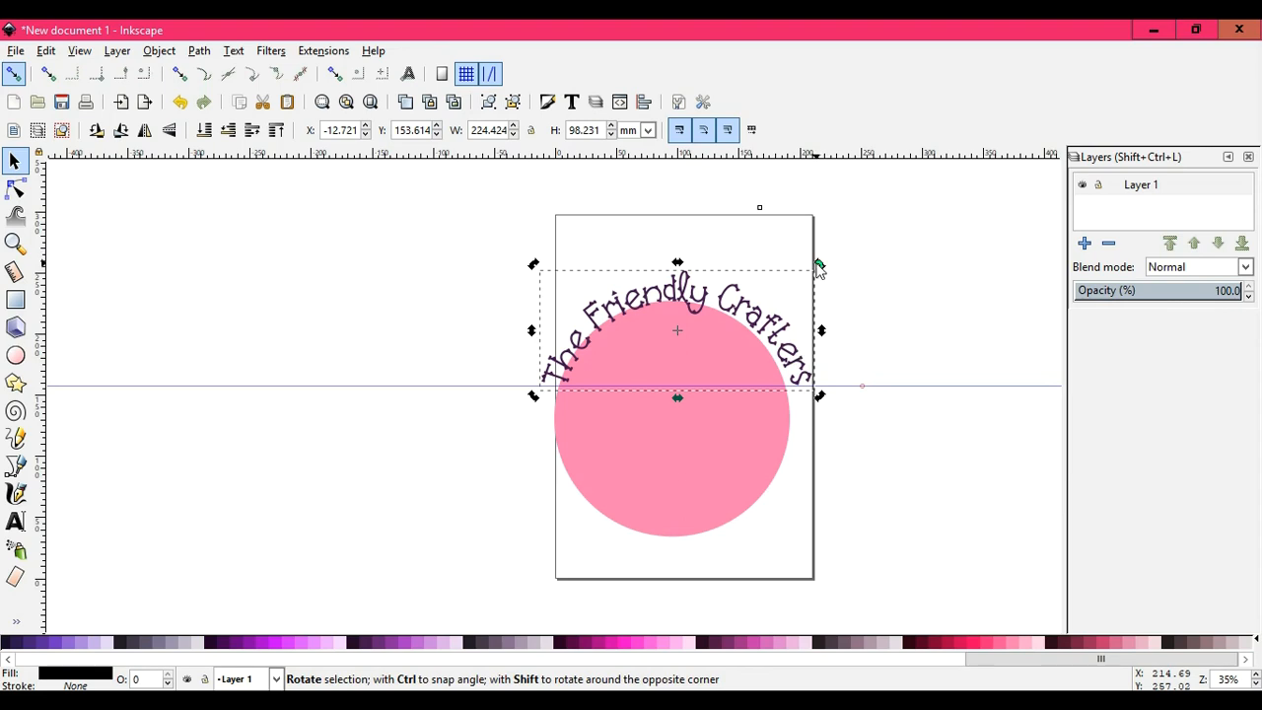
{"action": "left_click_drag", "start_coordinate": [818, 266], "coordinate": [817, 267]}
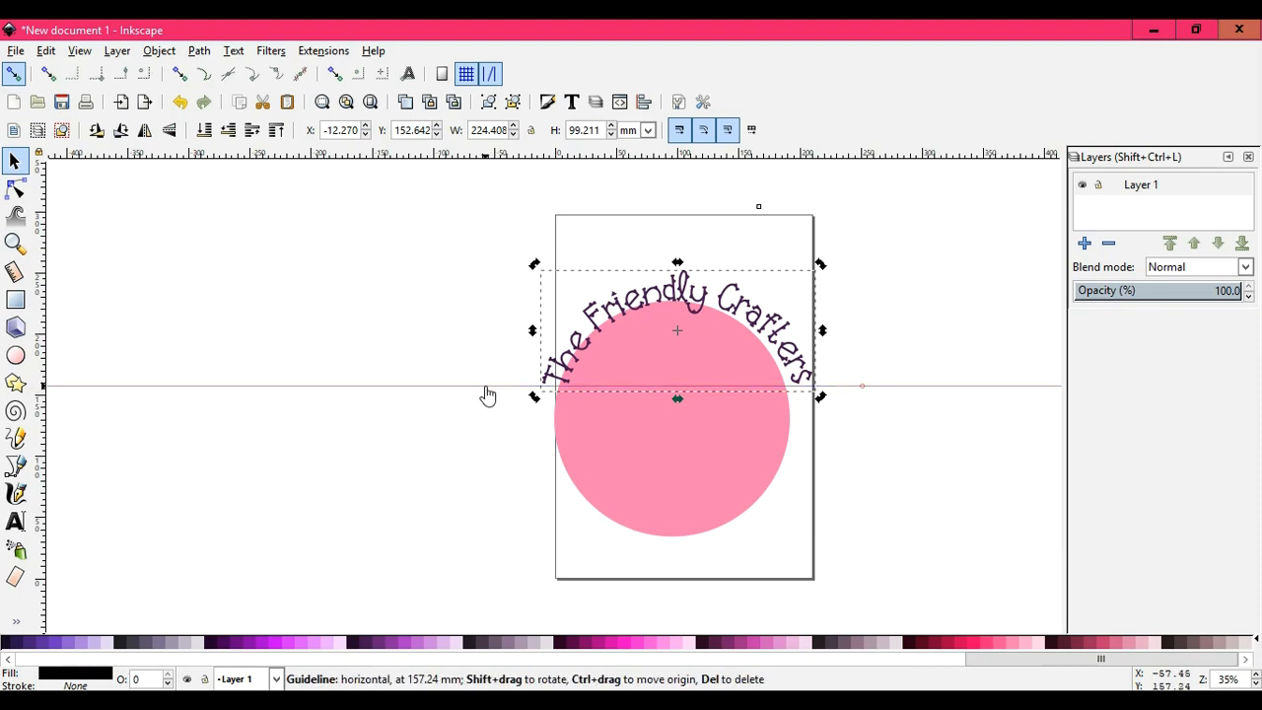
{"action": "key", "text": "Delete"}
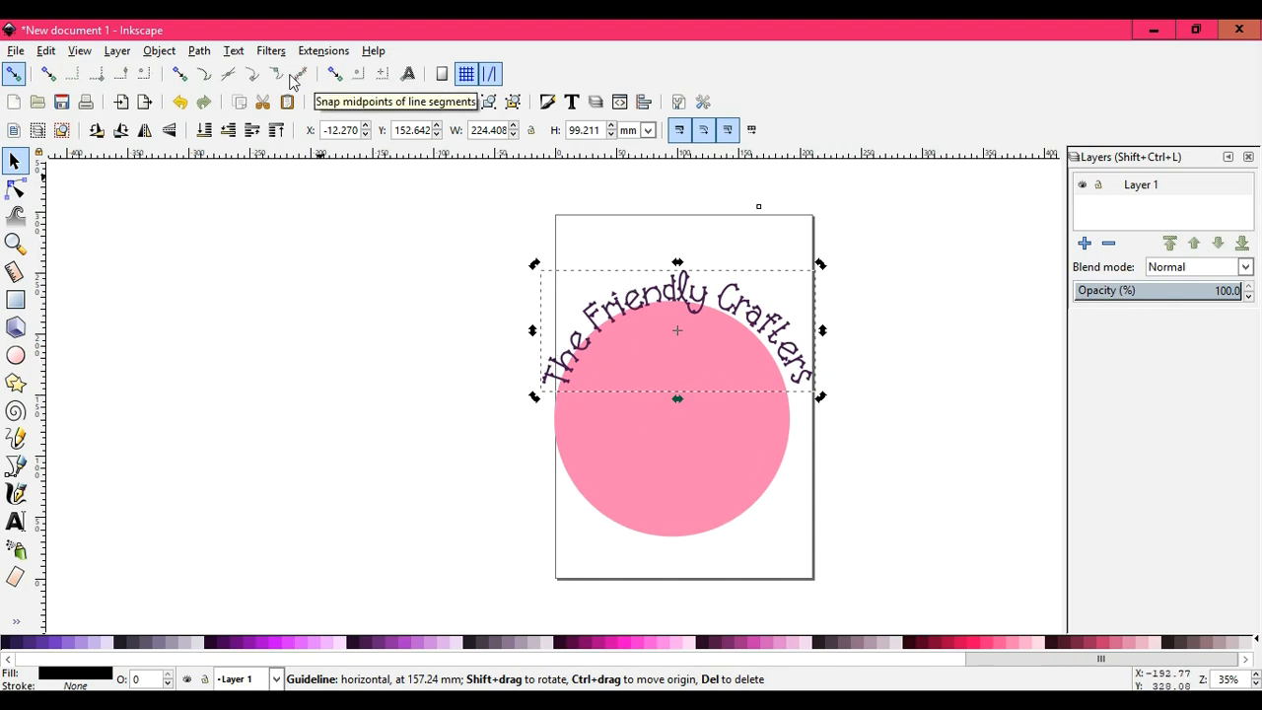
Convert the curved "The Friendly Crafters" text from an object to paths.
{"action": "left_click", "coordinate": [233, 51]}
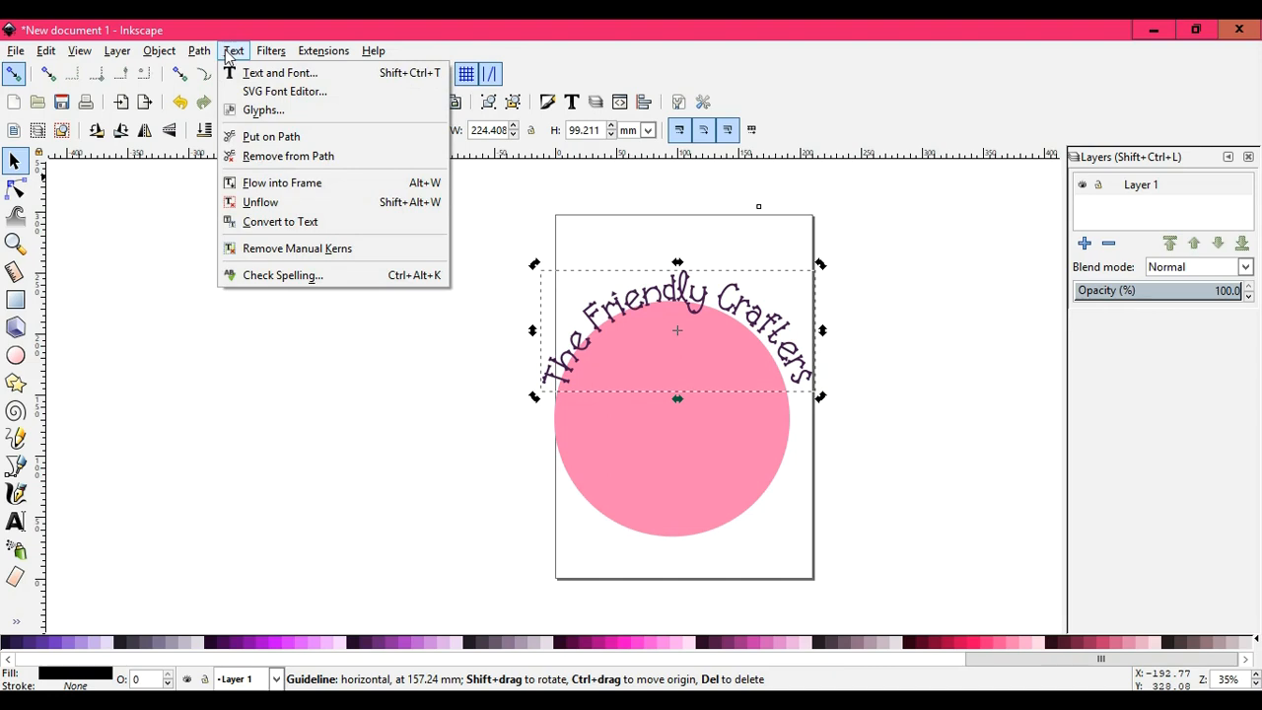
{"action": "mouse_move", "coordinate": [204, 55]}
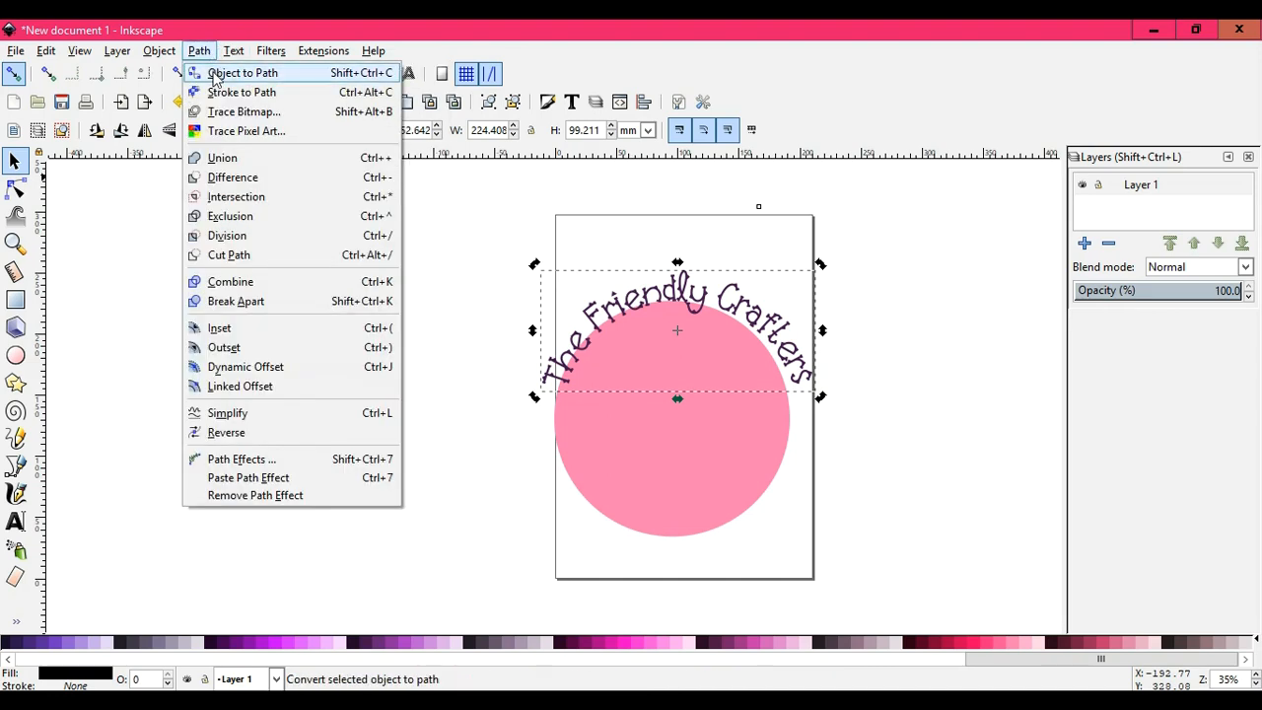
{"action": "left_click", "coordinate": [237, 73]}
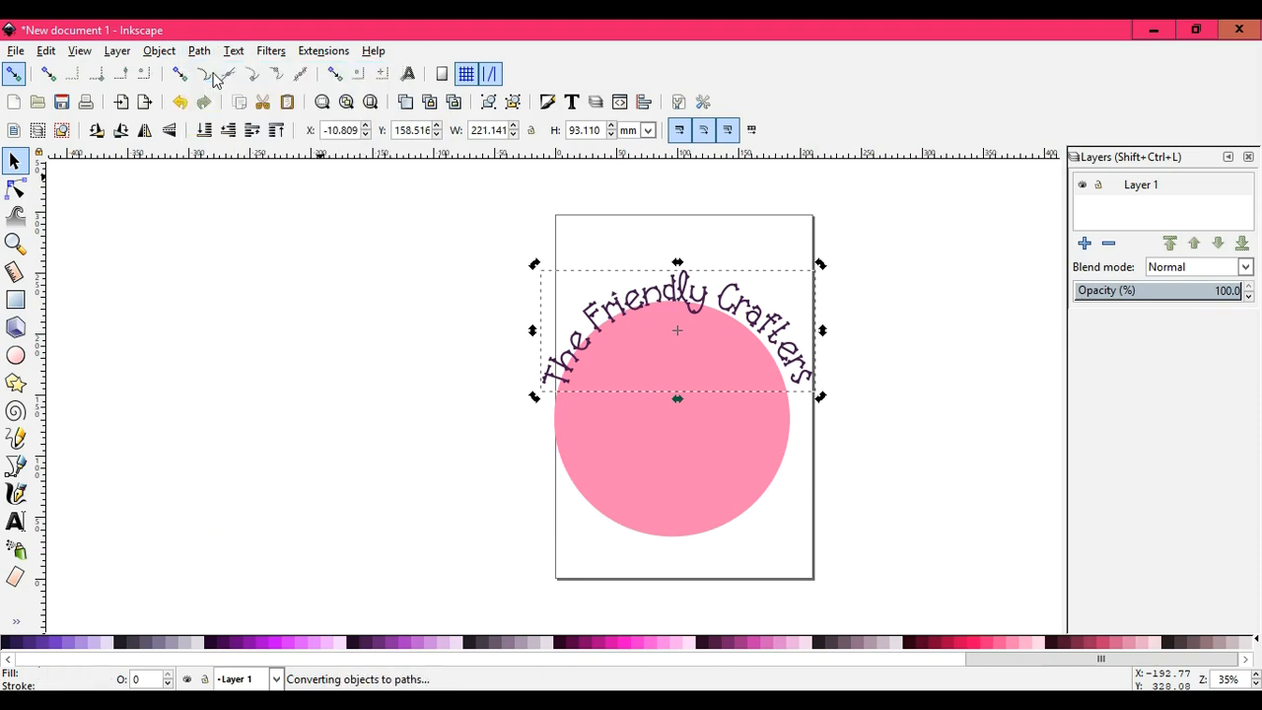
Move the curved lettering off the pink circle to the empty canvas beside the page, and delete the circle.
{"action": "left_click_drag", "start_coordinate": [619, 301], "coordinate": [325, 251]}
{"action": "left_click", "coordinate": [667, 415]}
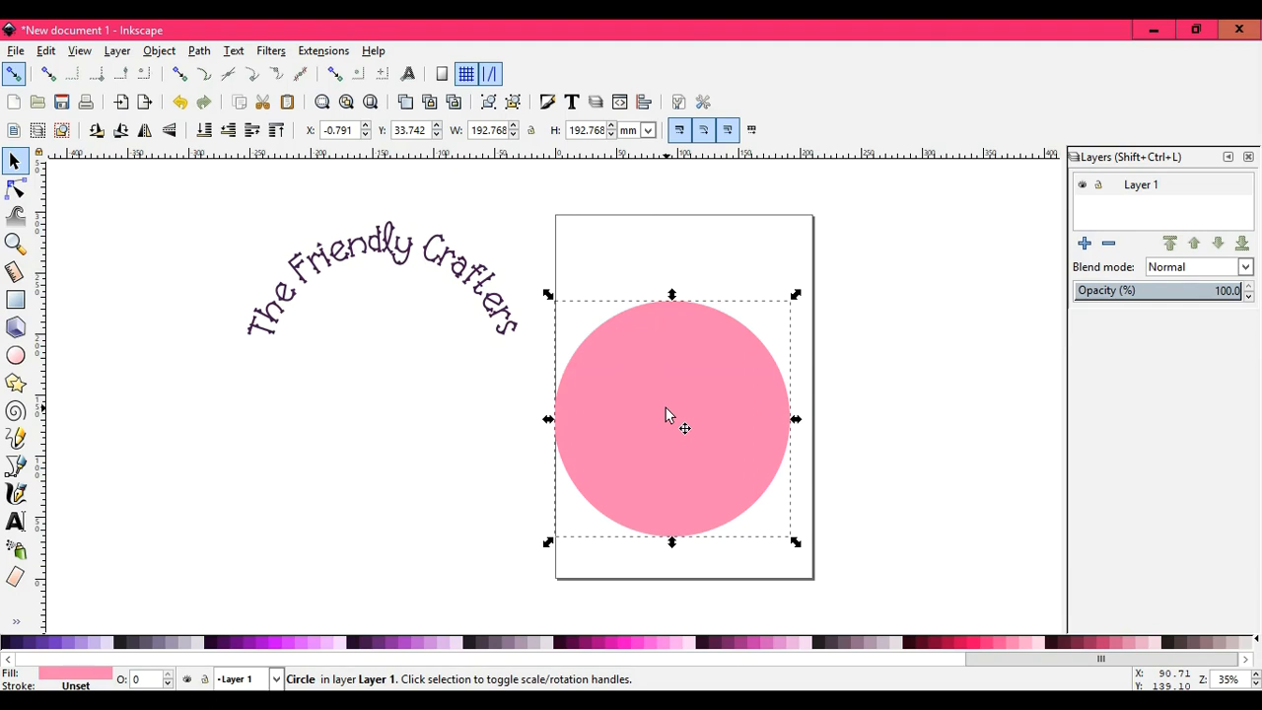
{"action": "key", "text": "Delete"}
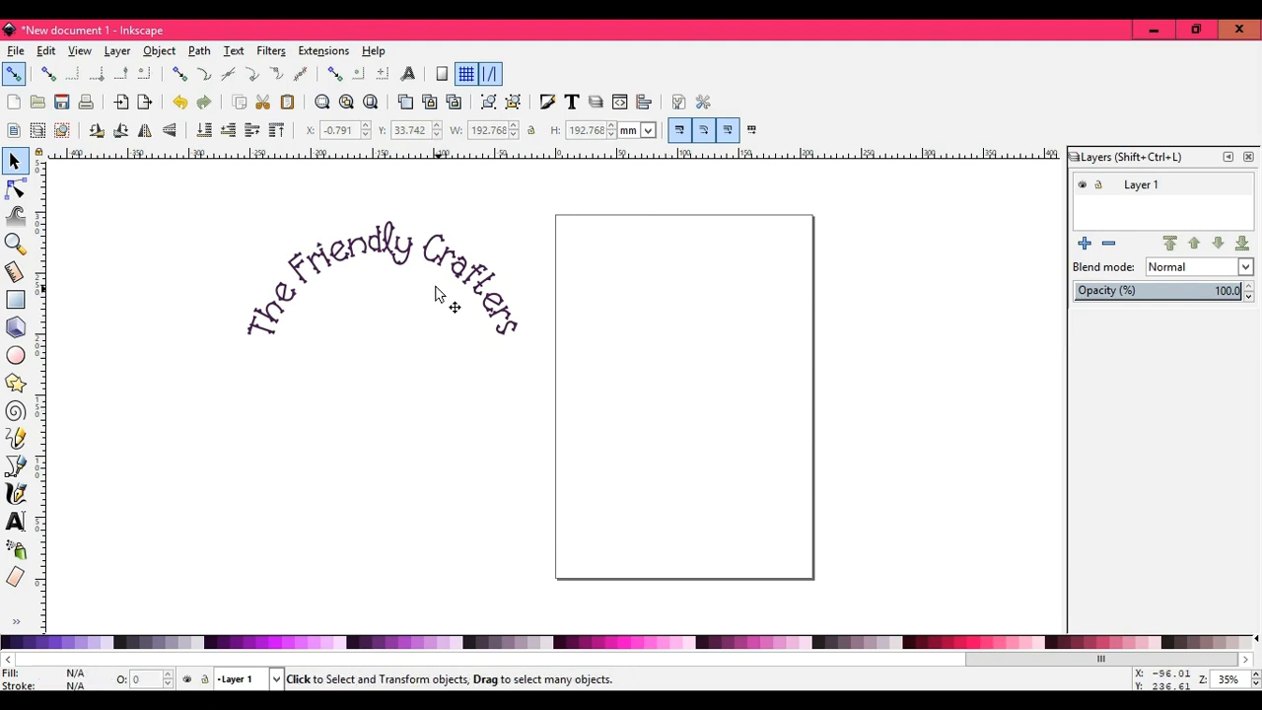
Move the curved lettering onto the page and scale it down to about 201 by 85 mm so it fits the page width.
{"action": "left_click_drag", "start_coordinate": [436, 260], "coordinate": [732, 317]}
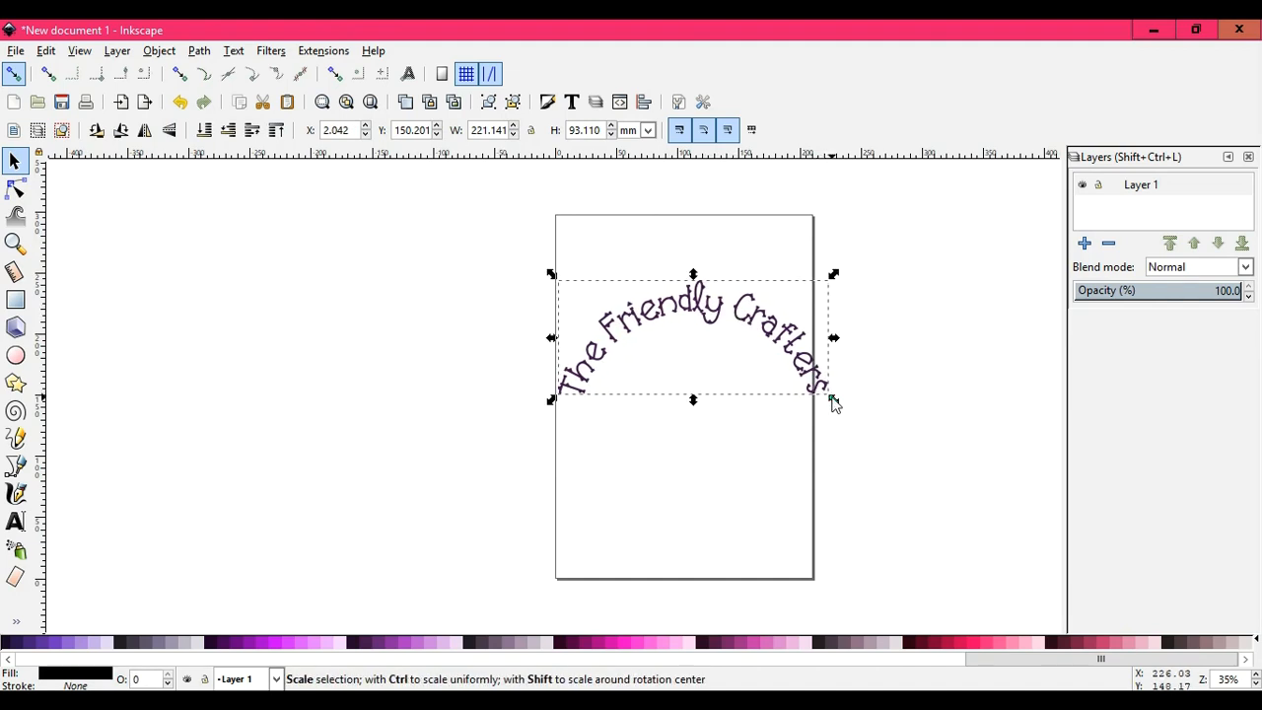
{"action": "mouse_move", "coordinate": [833, 400]}
{"action": "left_mouse_down"}
{"action": "mouse_move", "coordinate": [817, 392]}
{"action": "mouse_move", "coordinate": [826, 401]}
{"action": "left_mouse_up"}
{"action": "left_click_drag", "start_coordinate": [774, 345], "coordinate": [777, 351]}
Select all of the curved lettering and combine its letters into a single path.
{"action": "left_click", "coordinate": [459, 227]}
{"action": "left_click_drag", "start_coordinate": [459, 228], "coordinate": [929, 457]}
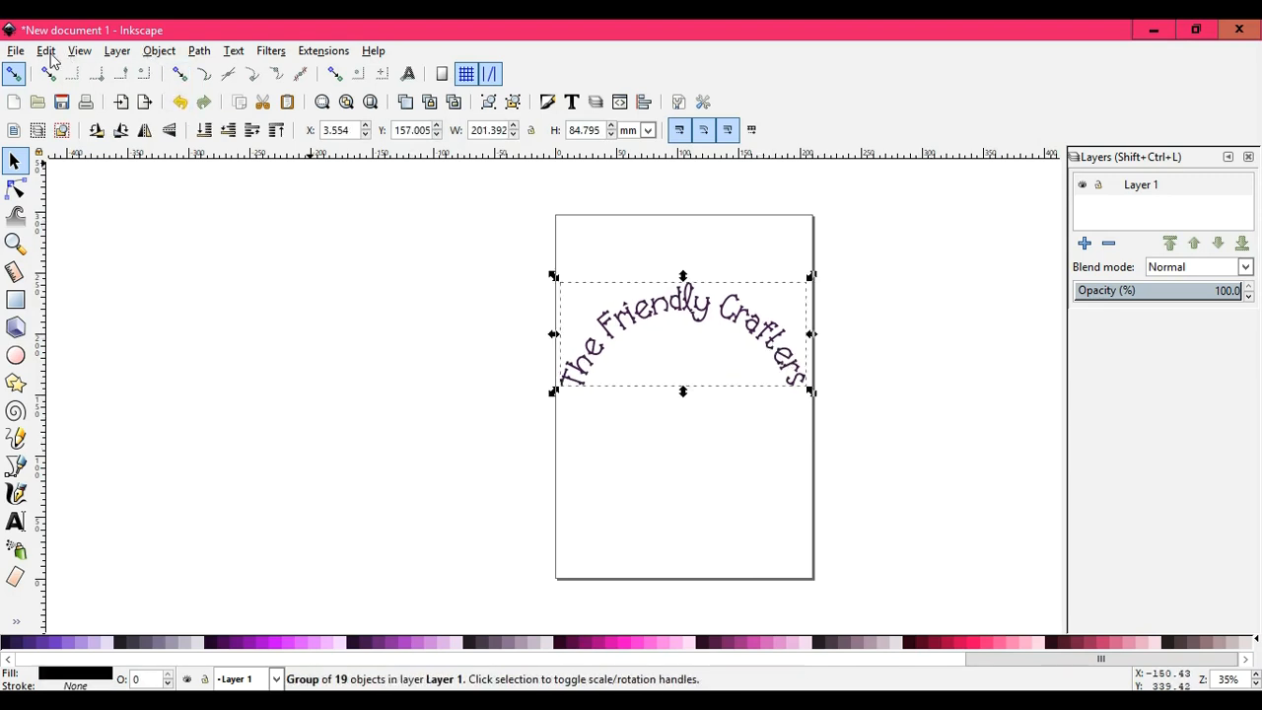
{"action": "left_click", "coordinate": [201, 51]}
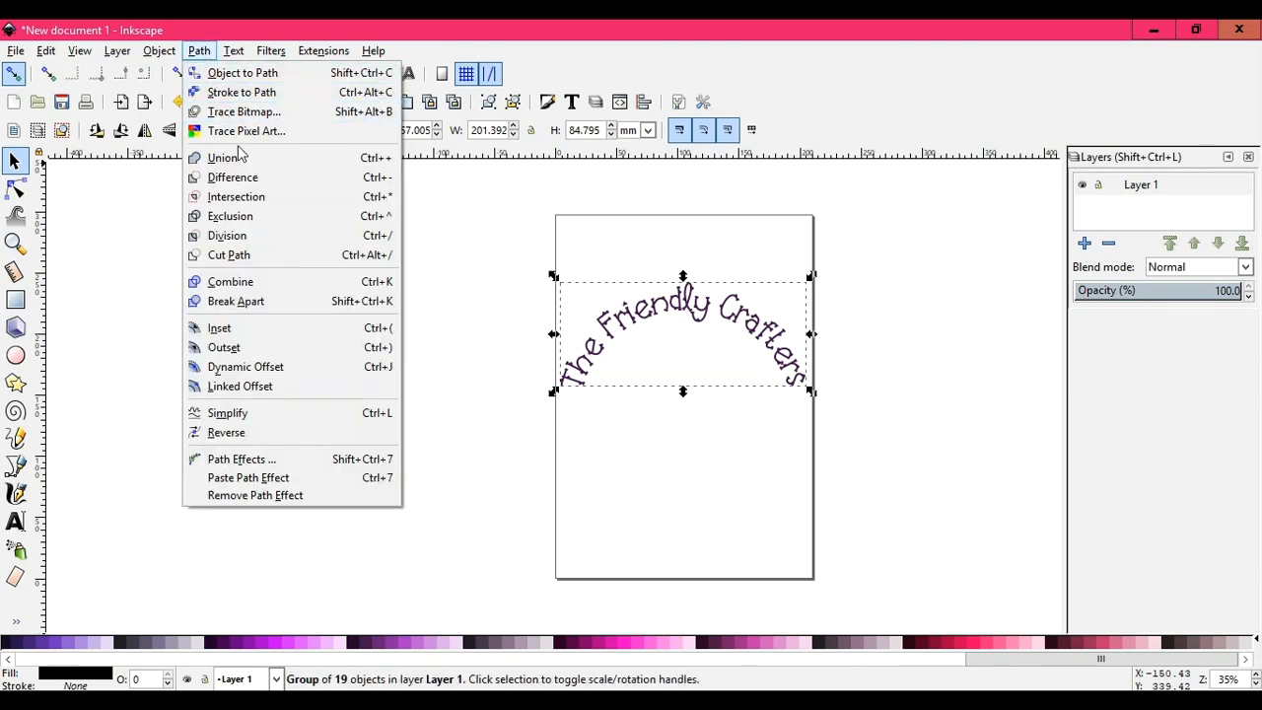
{"action": "mouse_move", "coordinate": [240, 56]}
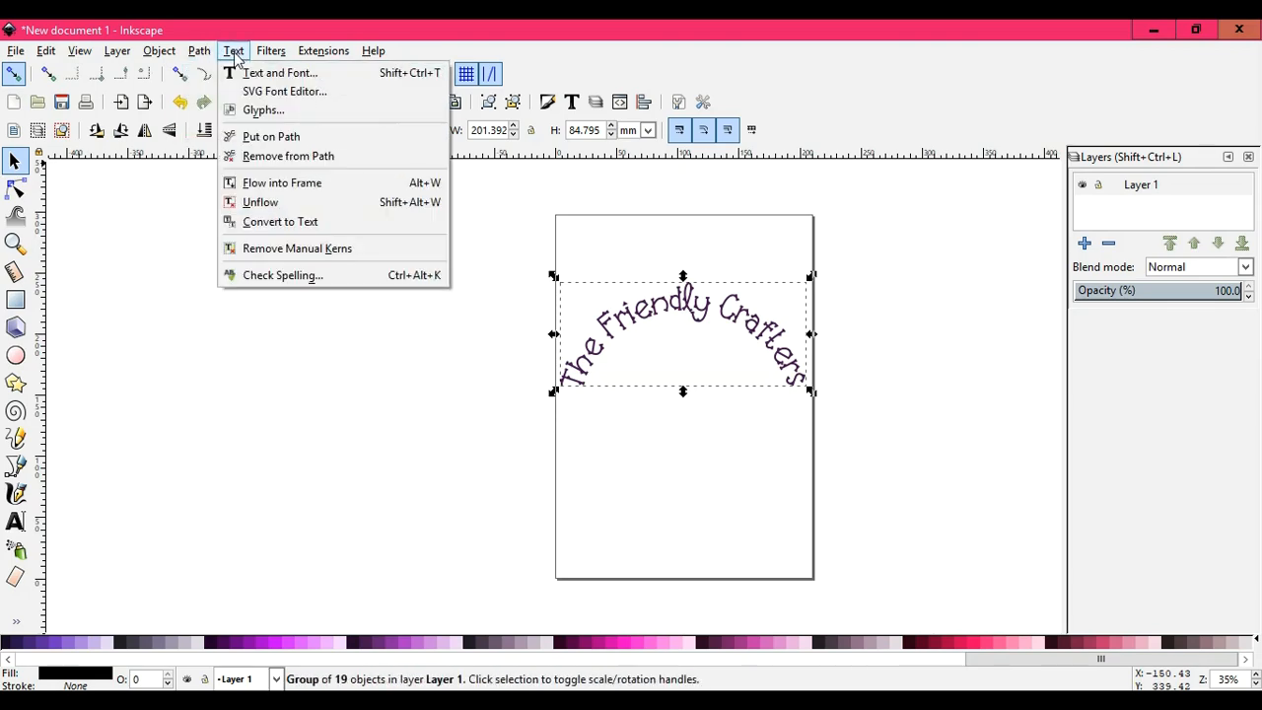
{"action": "mouse_move", "coordinate": [159, 51]}
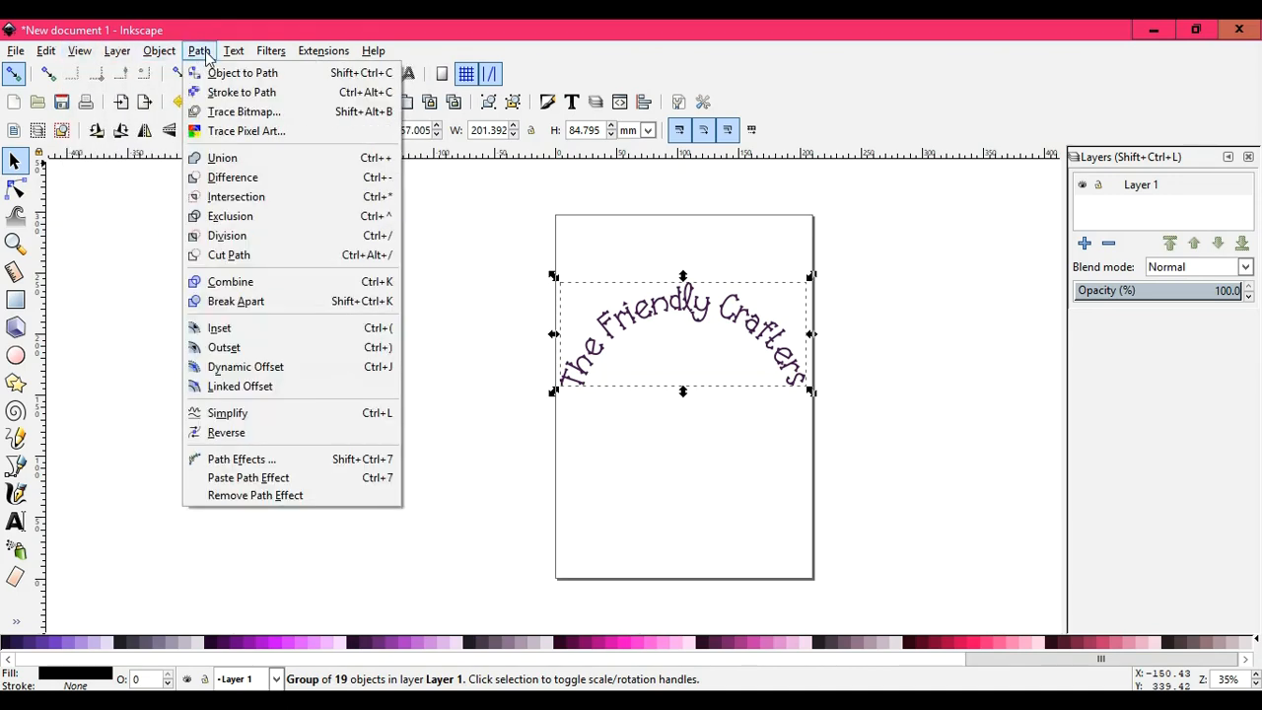
{"action": "left_click", "coordinate": [211, 284]}
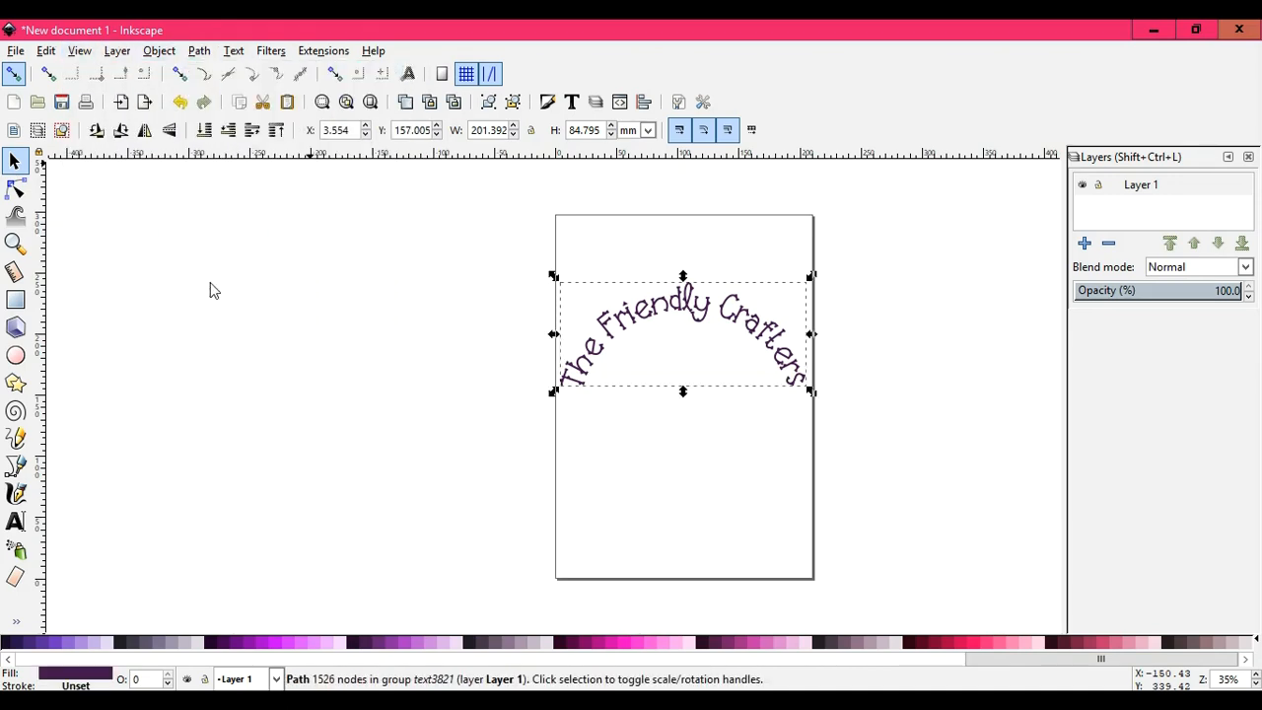
Examine the nodes of the combined lettering to check that all letters form one path.
{"action": "left_click", "coordinate": [15, 188]}
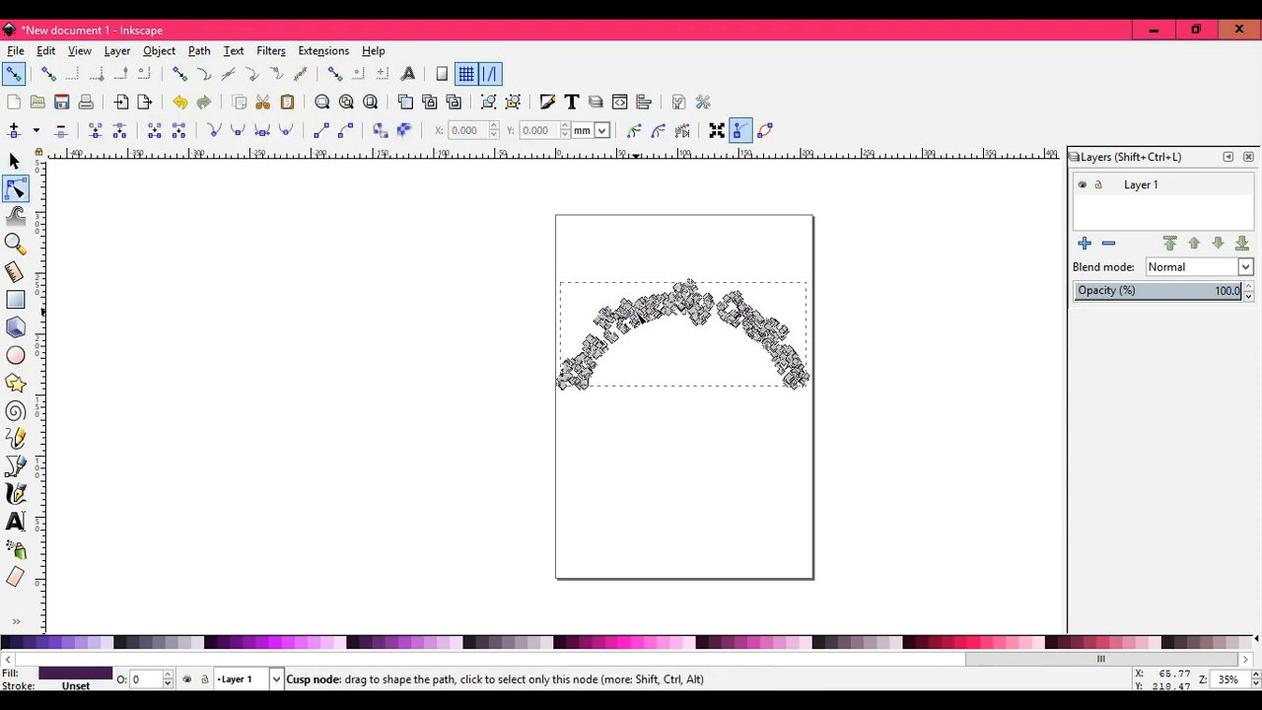
{"action": "left_click", "coordinate": [15, 161]}
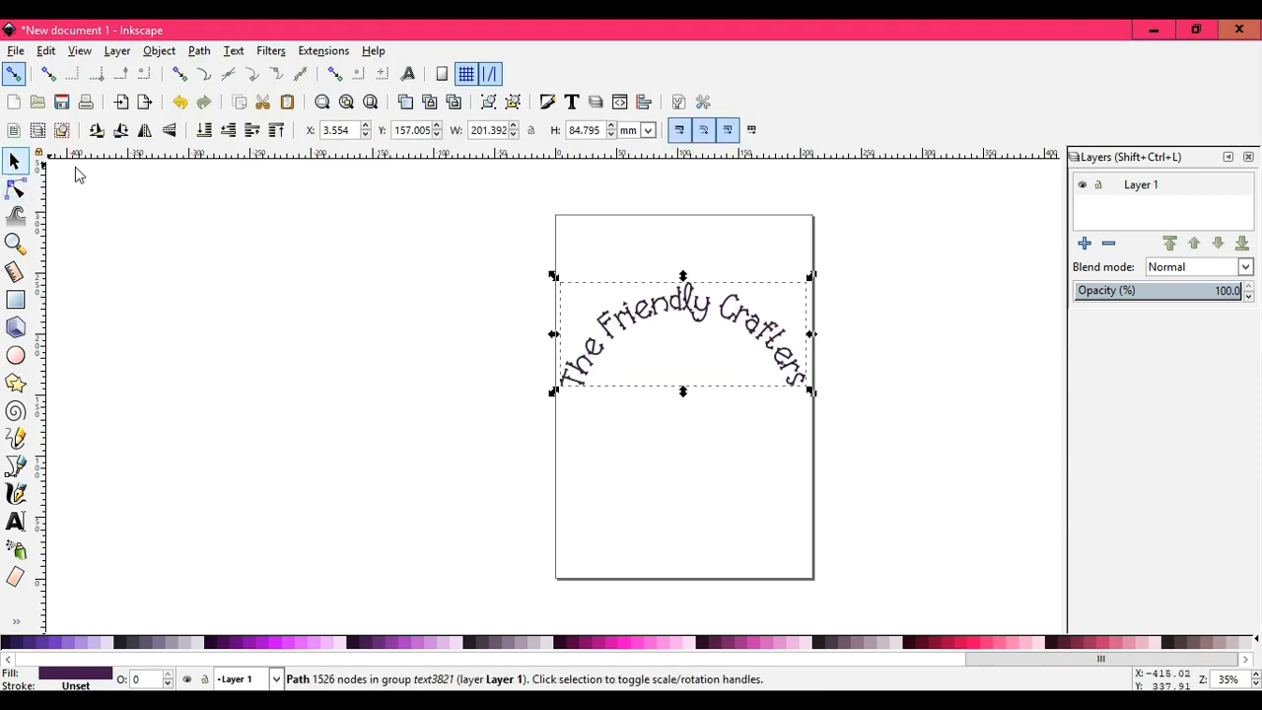
{"action": "left_click", "coordinate": [635, 306]}
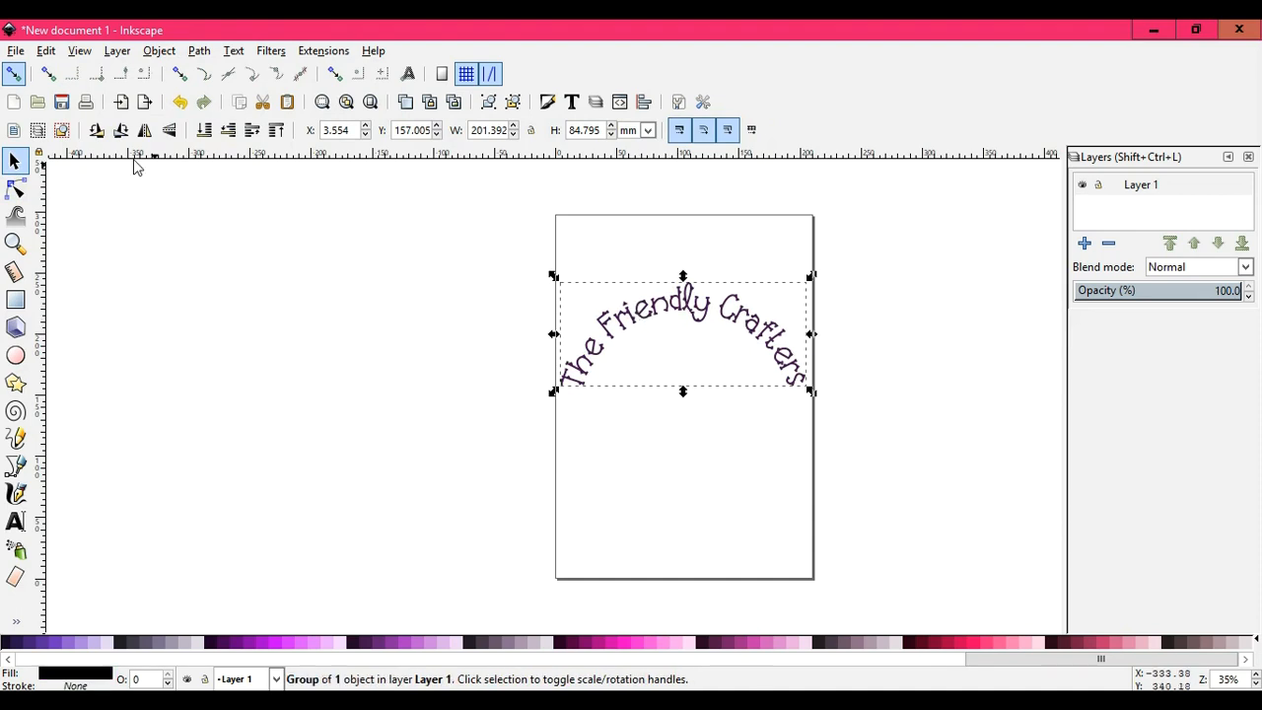
{"action": "left_click", "coordinate": [15, 189]}
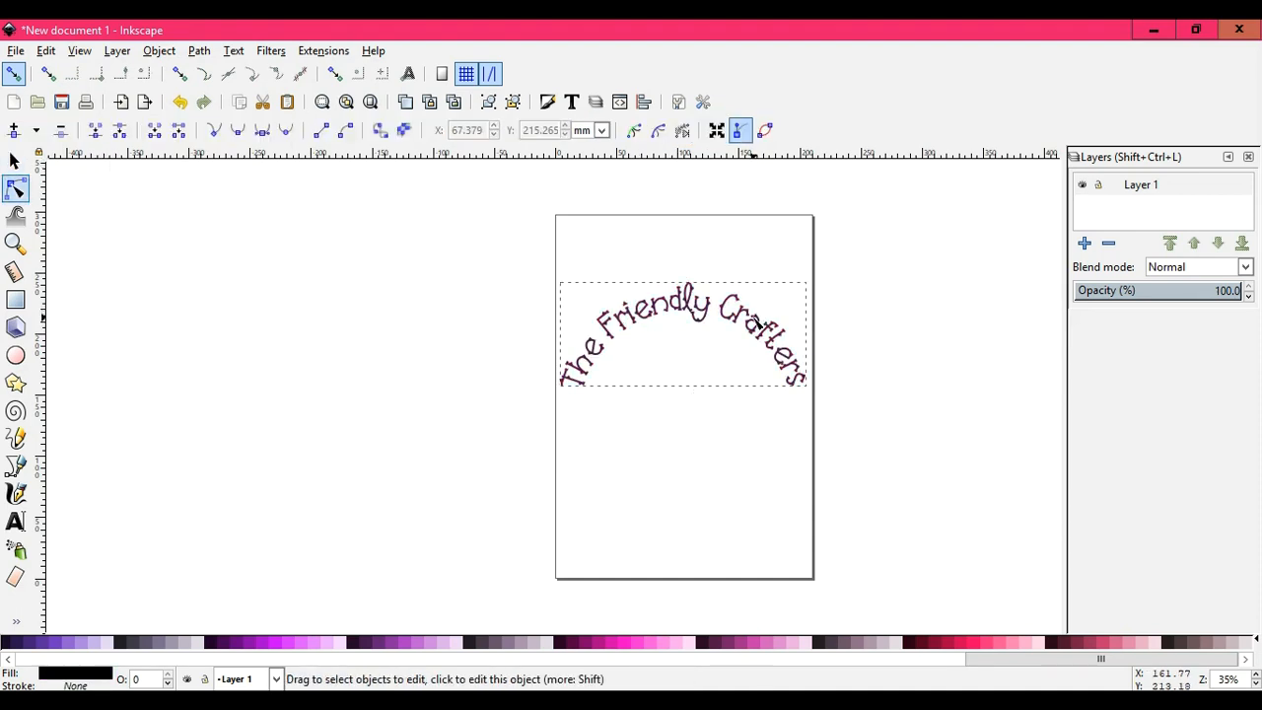
{"action": "left_click", "coordinate": [787, 353]}
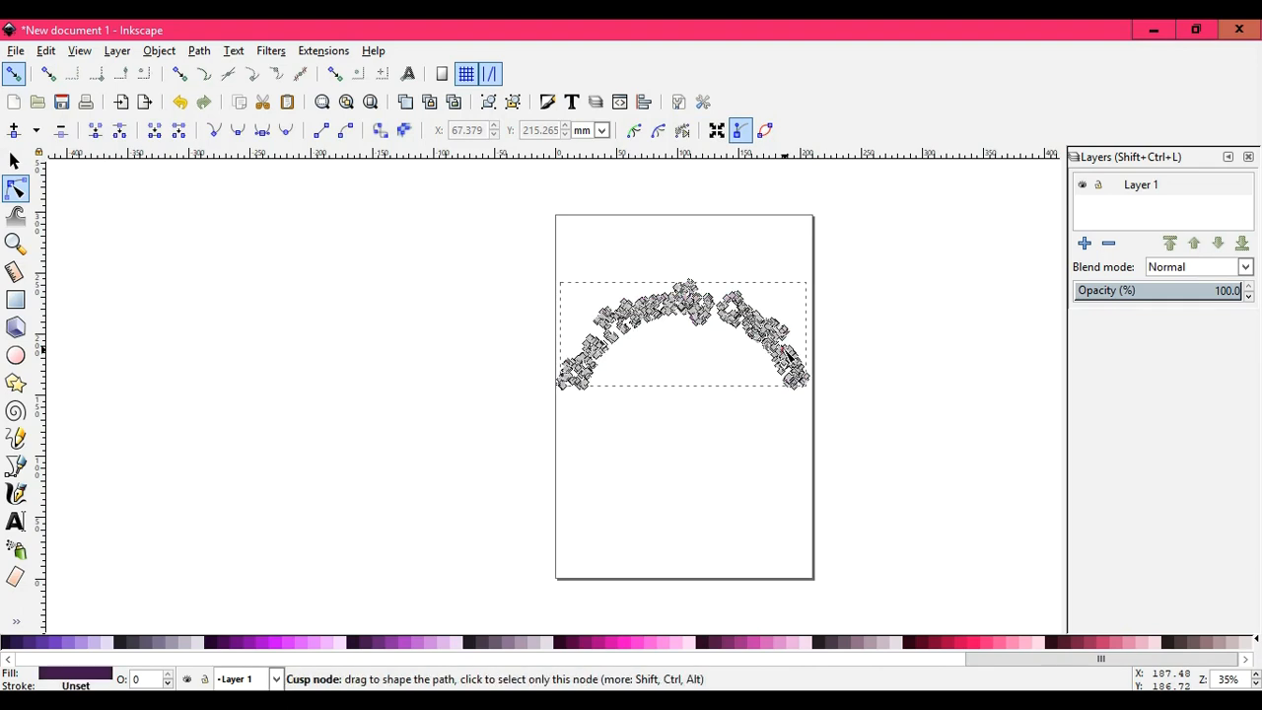
Save the drawing to the Desktop as an Inkscape SVG named TFC, and deselect the lettering.
{"action": "left_click", "coordinate": [15, 51]}
{"action": "left_click", "coordinate": [69, 192]}
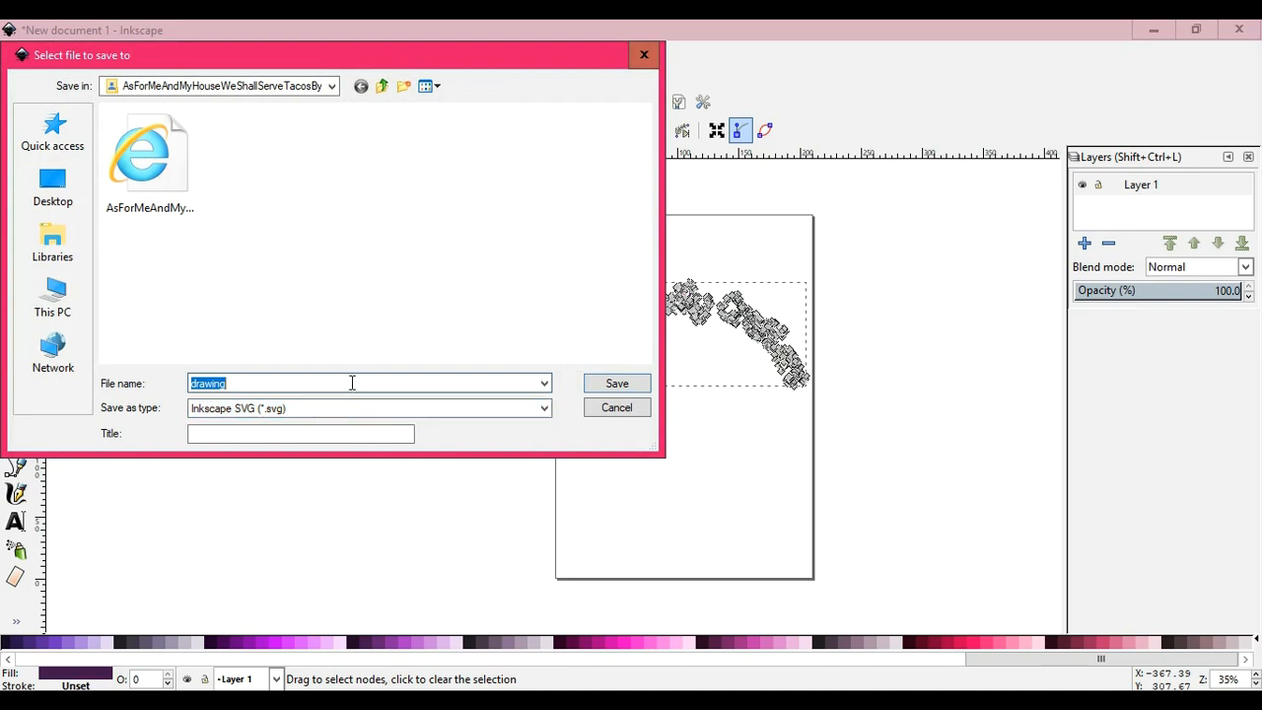
{"action": "left_click", "coordinate": [52, 185]}
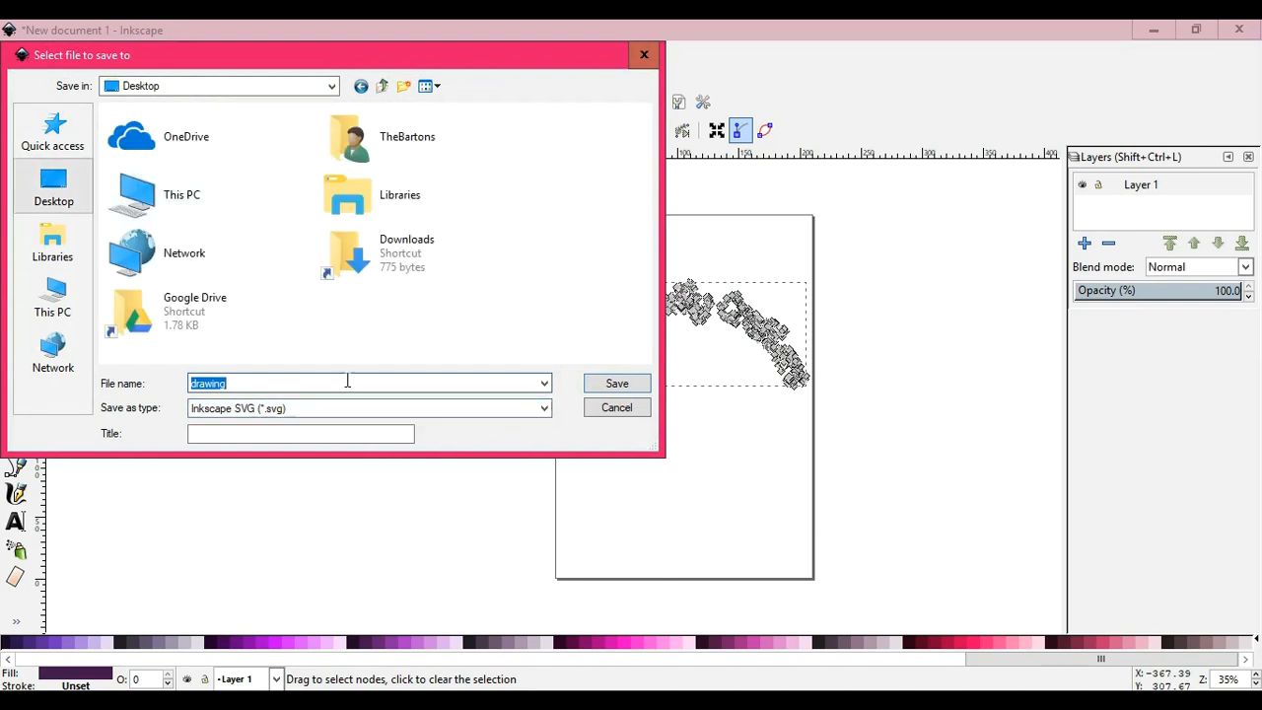
{"action": "type", "text": "T"}
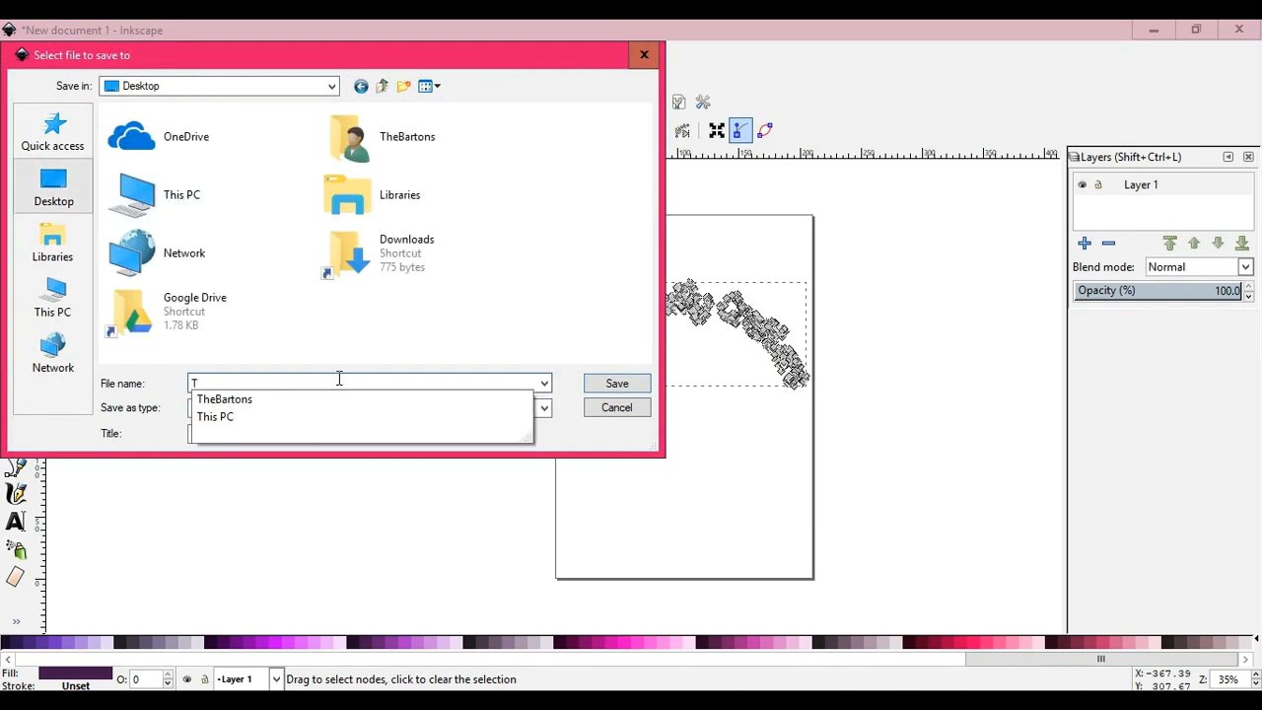
{"action": "type", "text": "FC"}
{"action": "key", "text": "Return"}
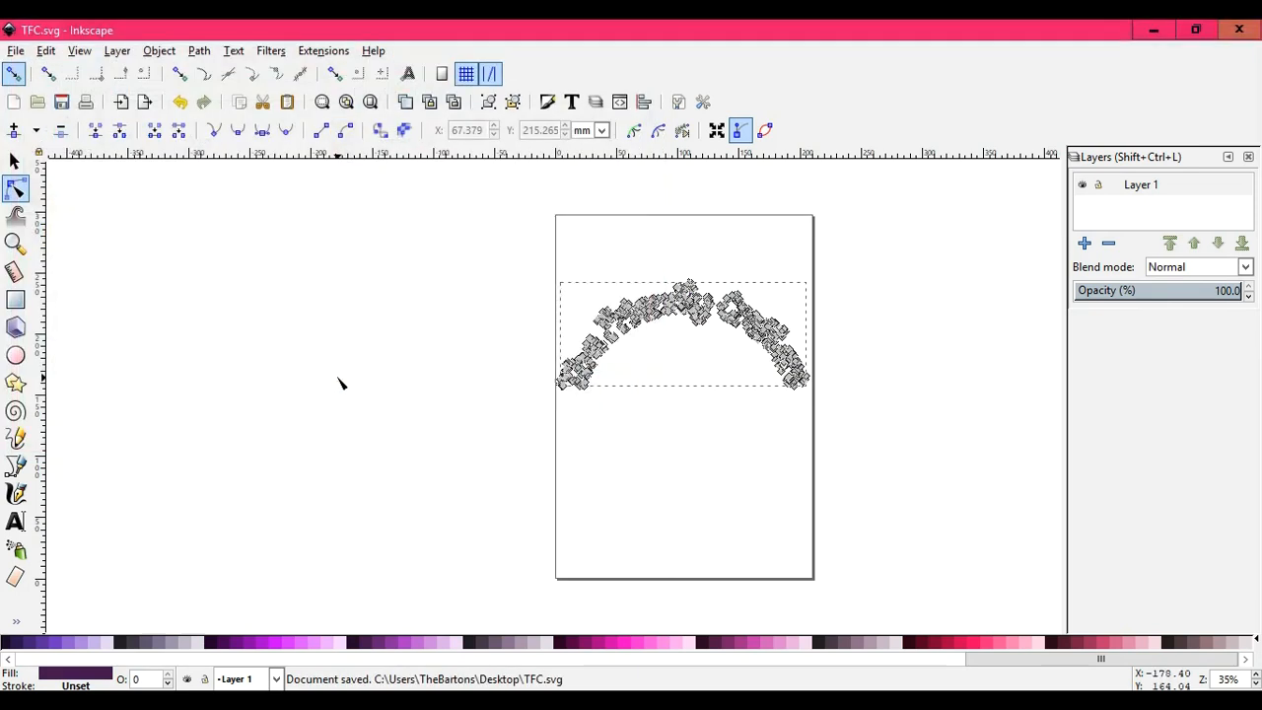
{"action": "left_click", "coordinate": [59, 219]}
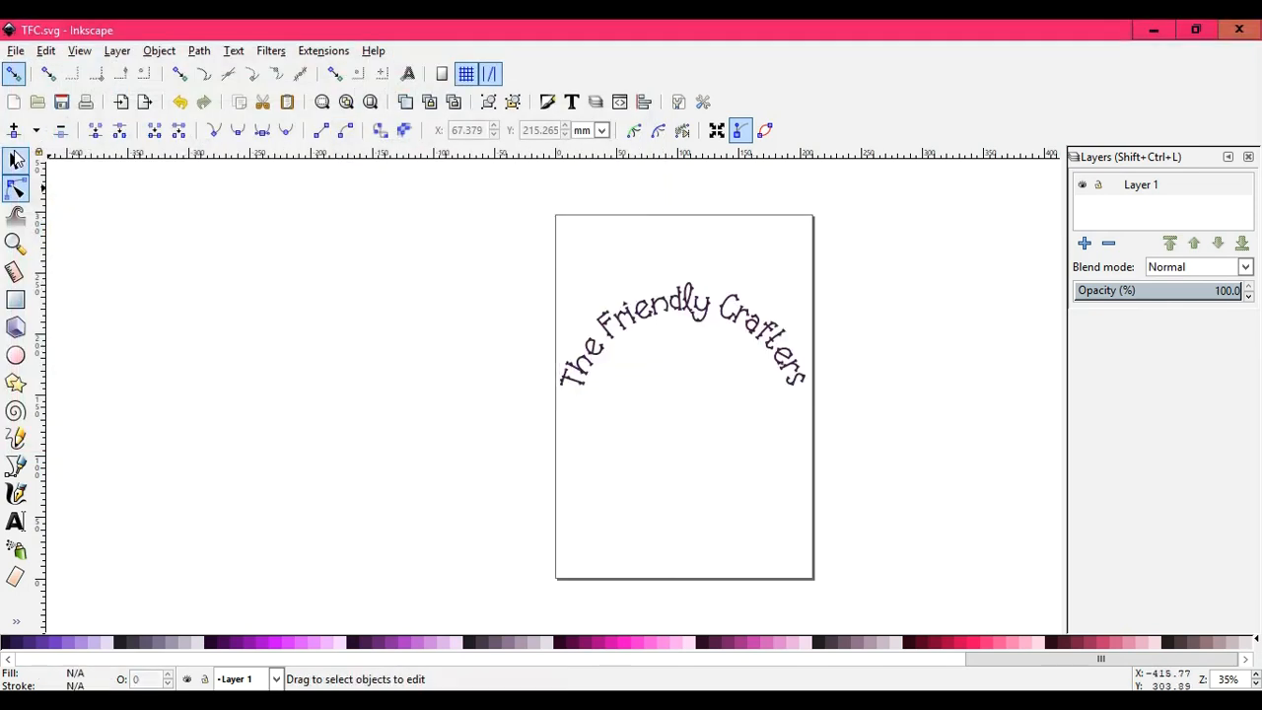
{"action": "left_click", "coordinate": [16, 159]}
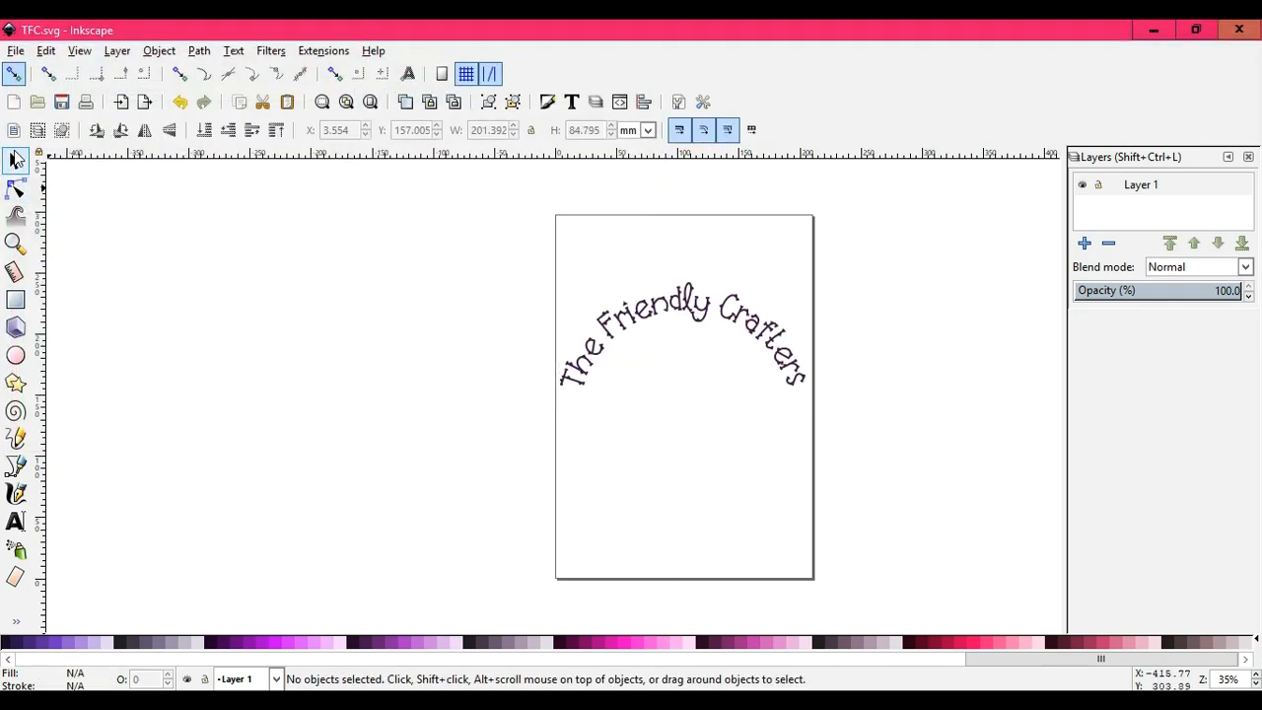